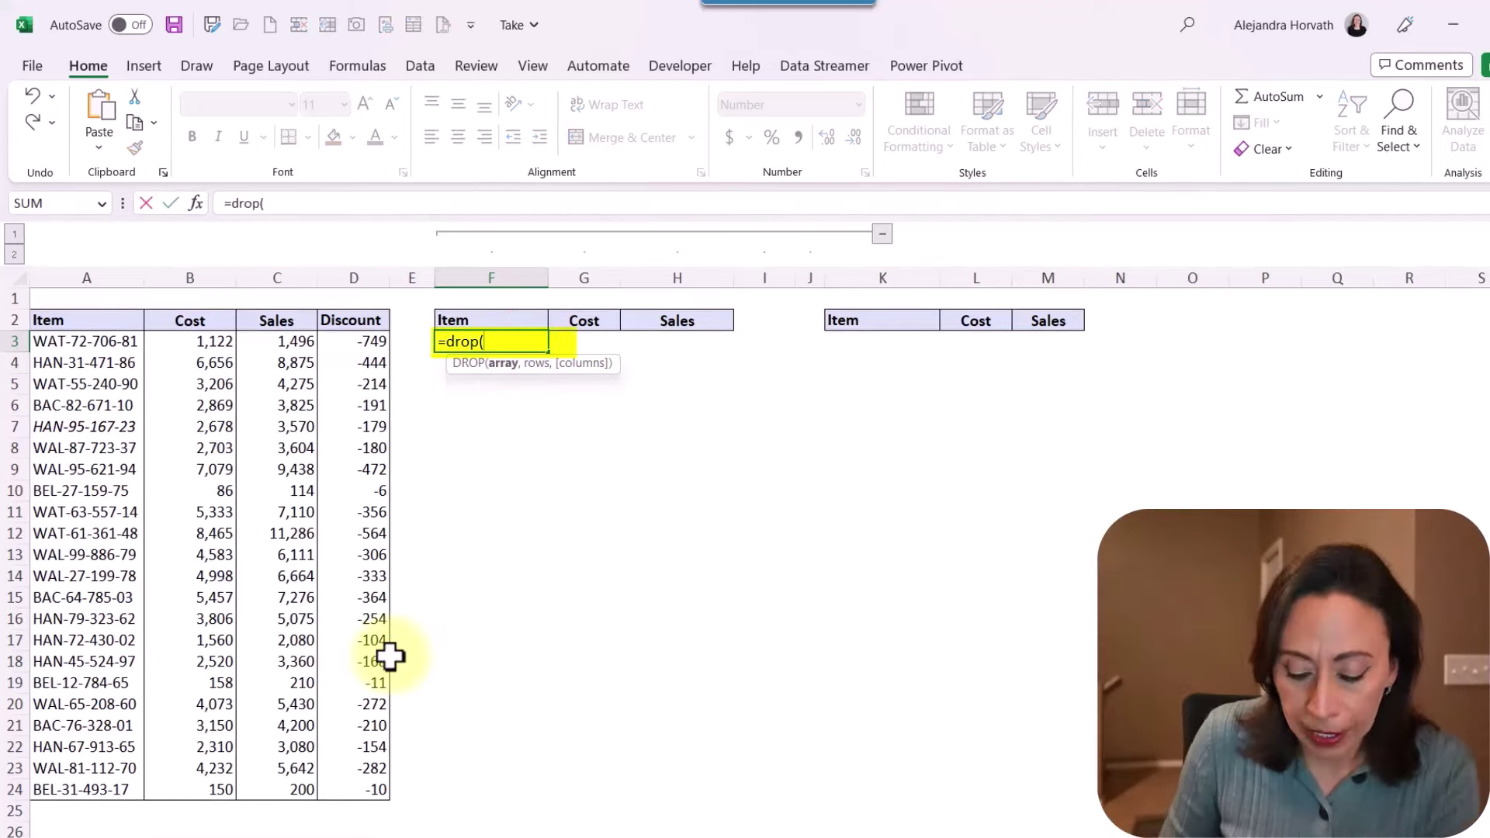
# Start typing =DROP(A3:D24,5, in F3, referencing the sales data with 5 as the rows argument.
pyautogui.moveTo(71, 338); pyautogui.dragTo(346, 785)
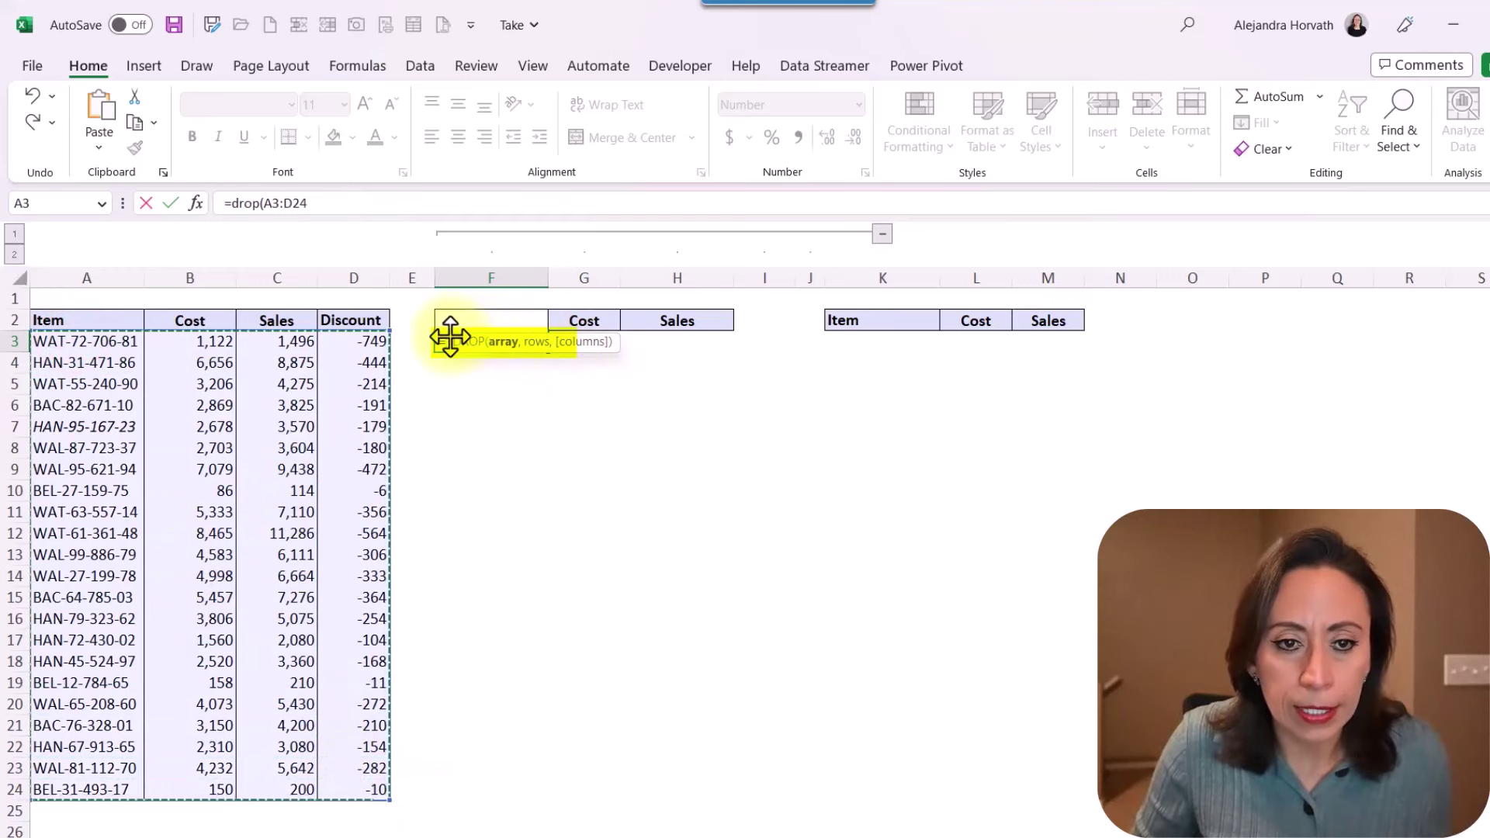
pyautogui.moveTo(449, 338); pyautogui.dragTo(443, 397)
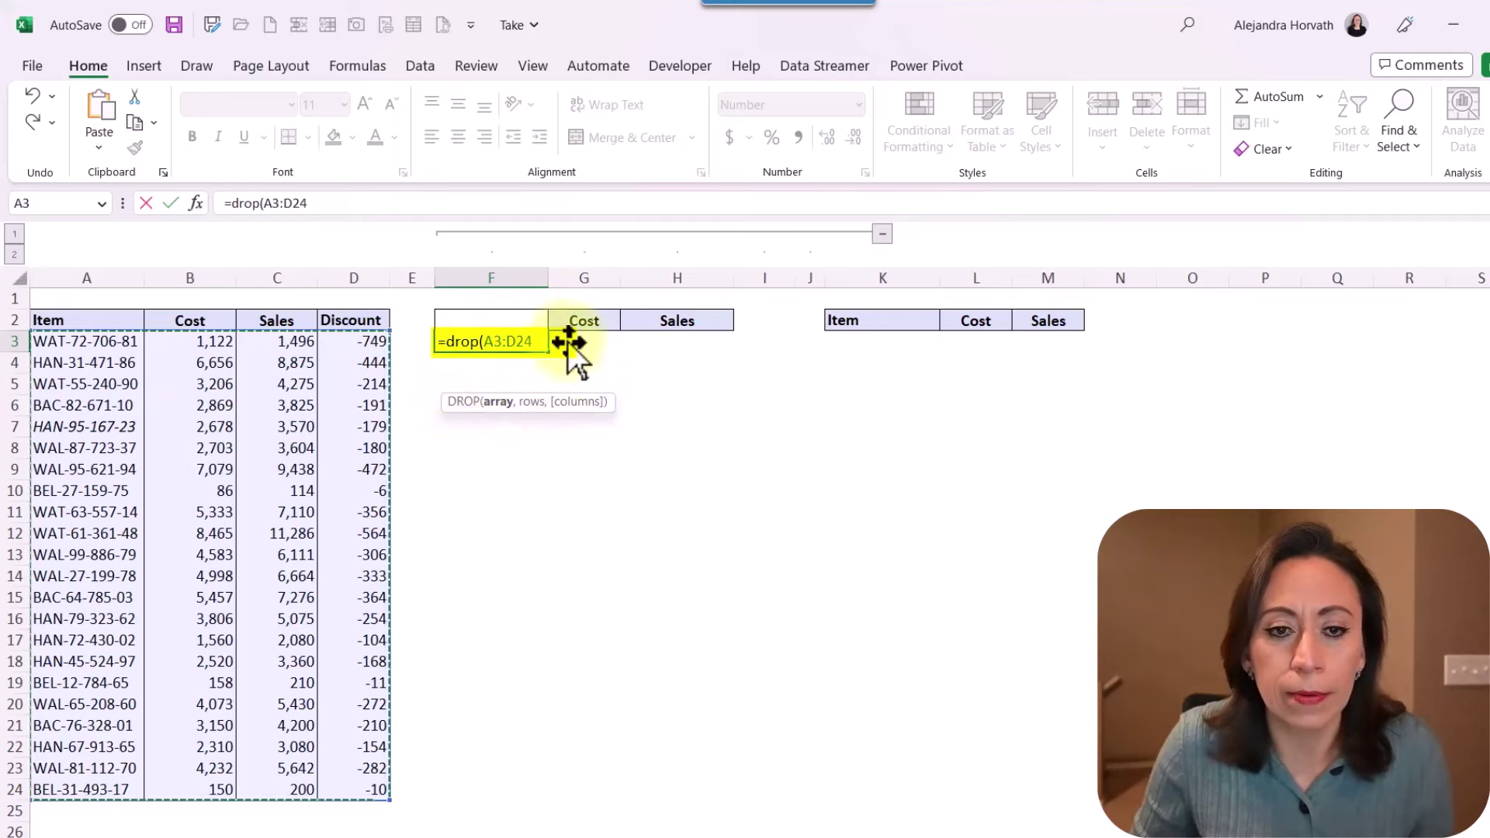
pyautogui.write(',5')
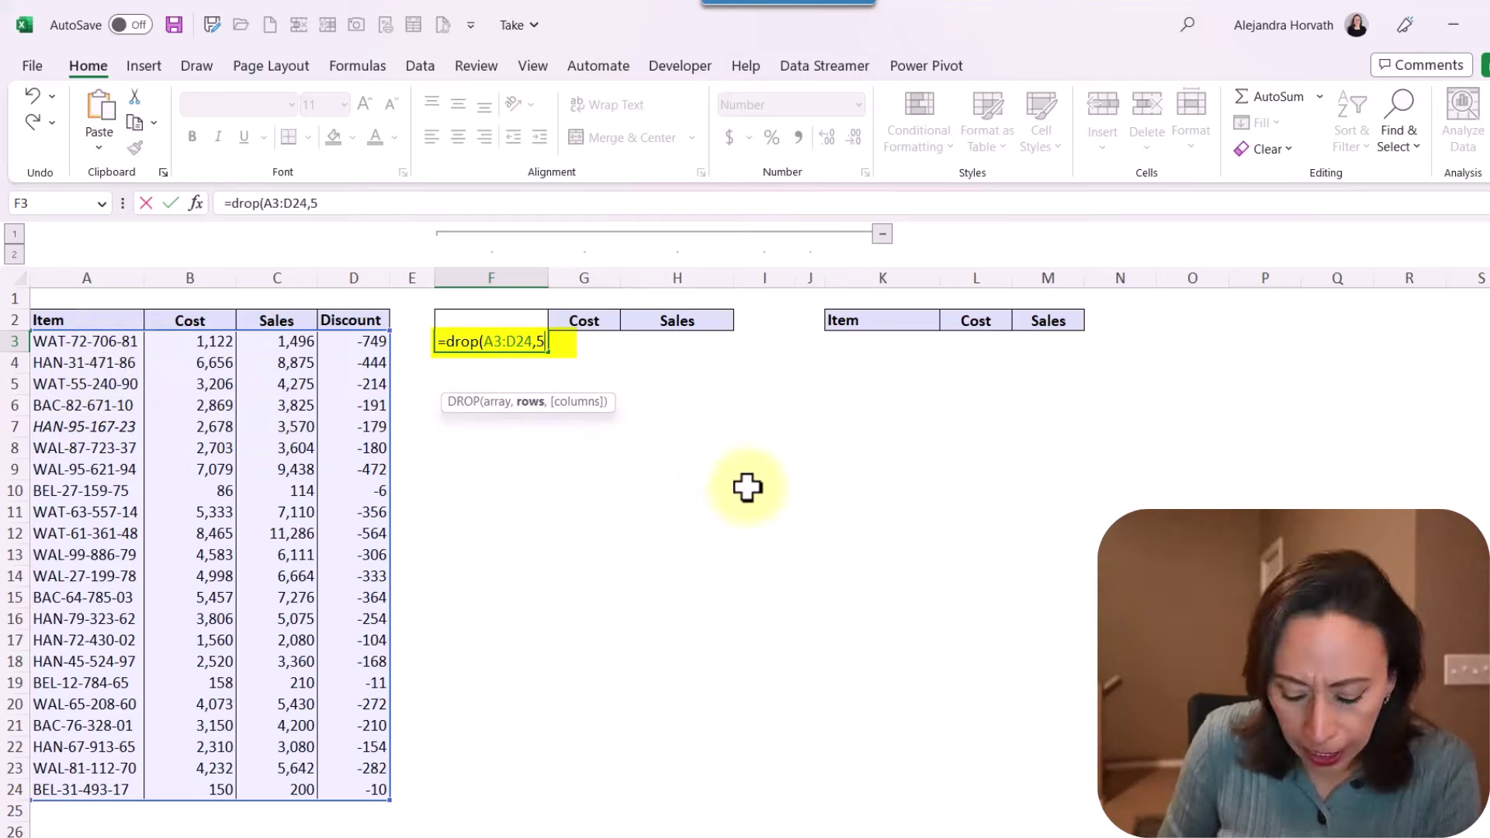
pyautogui.write(',-1')
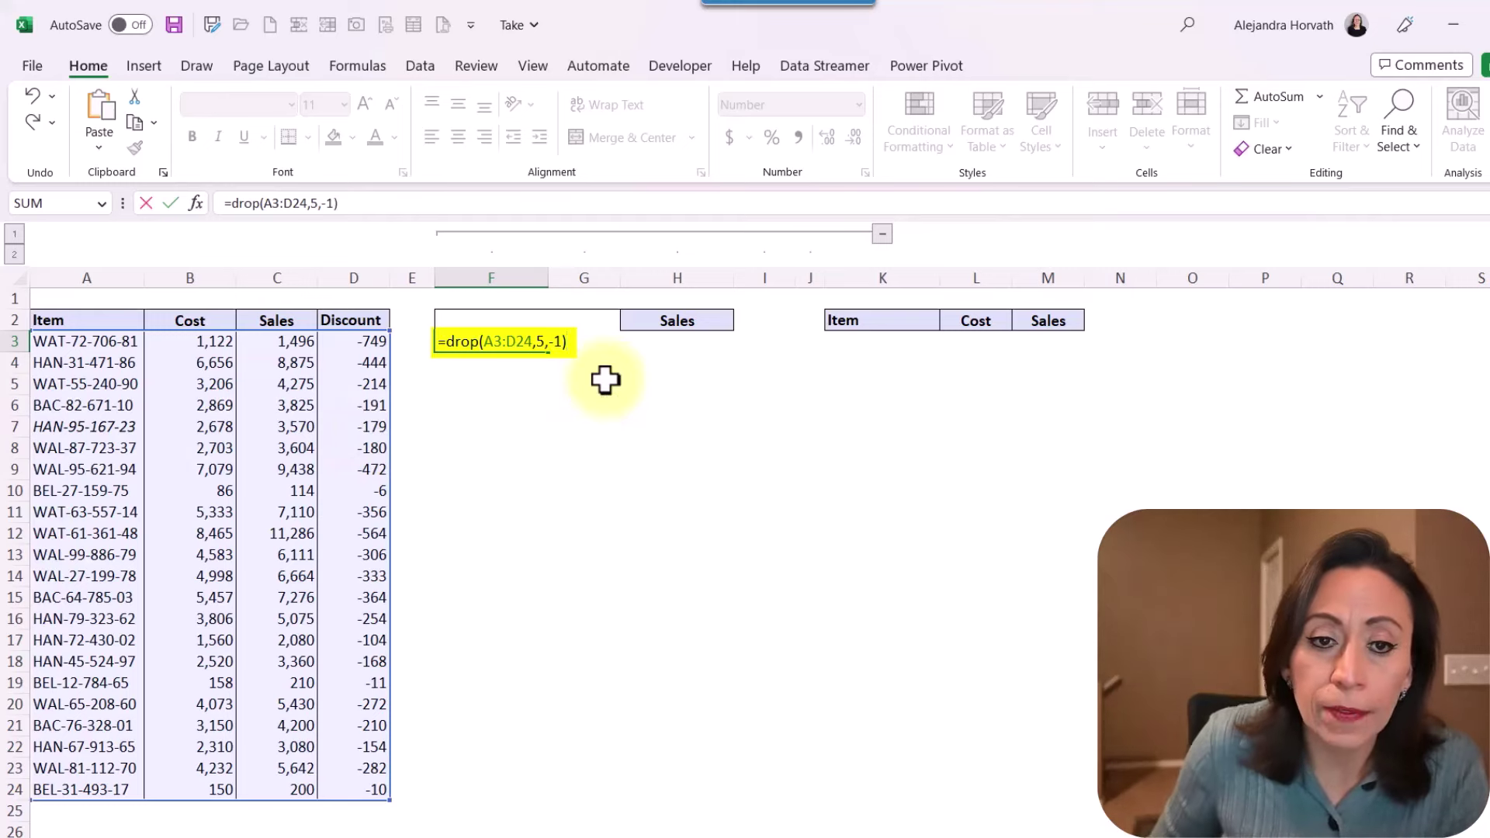
# Commit =DROP(A3:D24,5,-1), compare its spill against source rows A8:D24, and reopen F3 for editing.
pyautogui.press('Return')
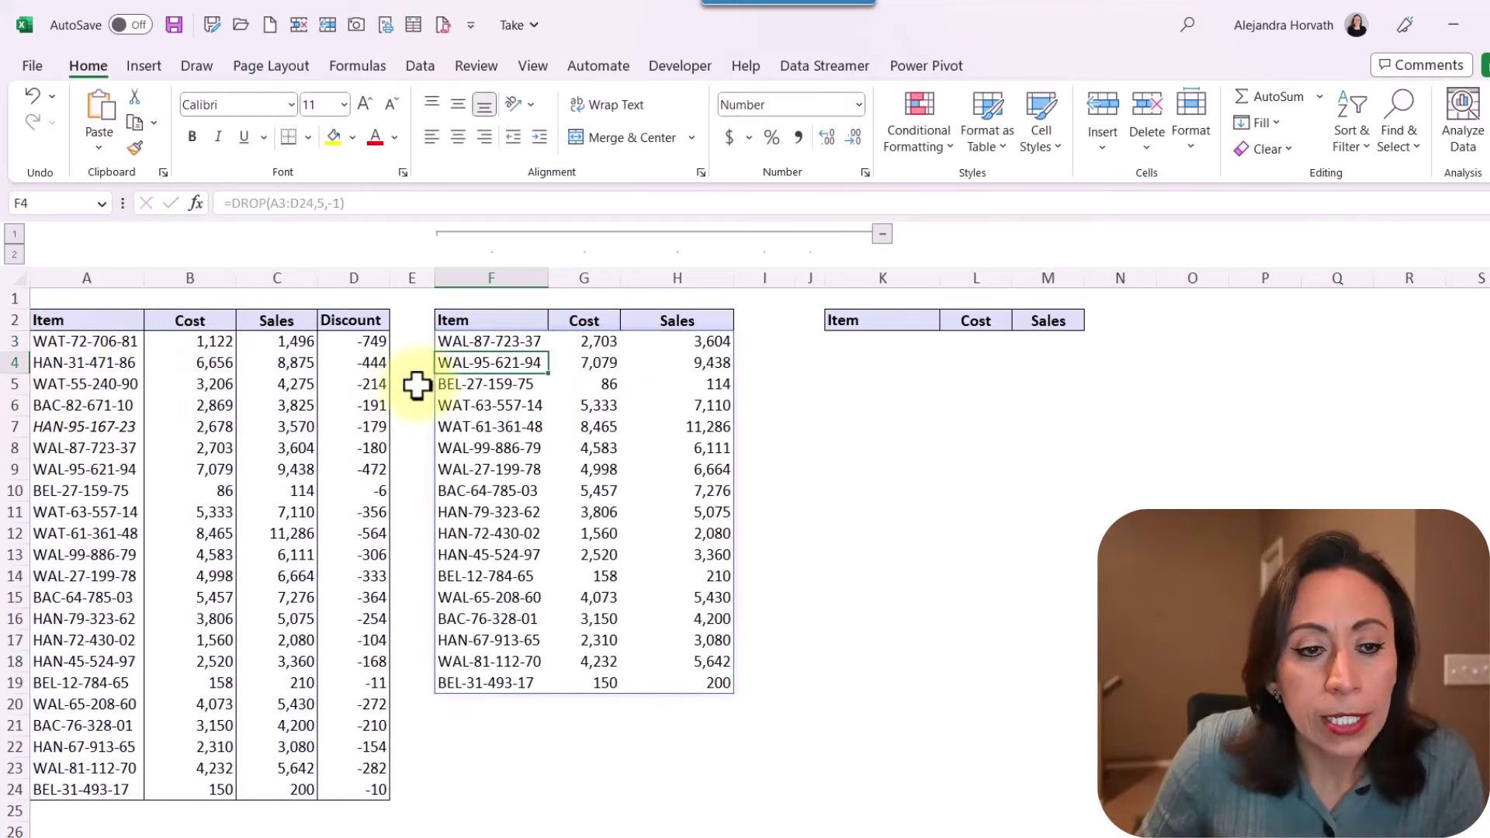
pyautogui.moveTo(482, 342); pyautogui.dragTo(635, 680)
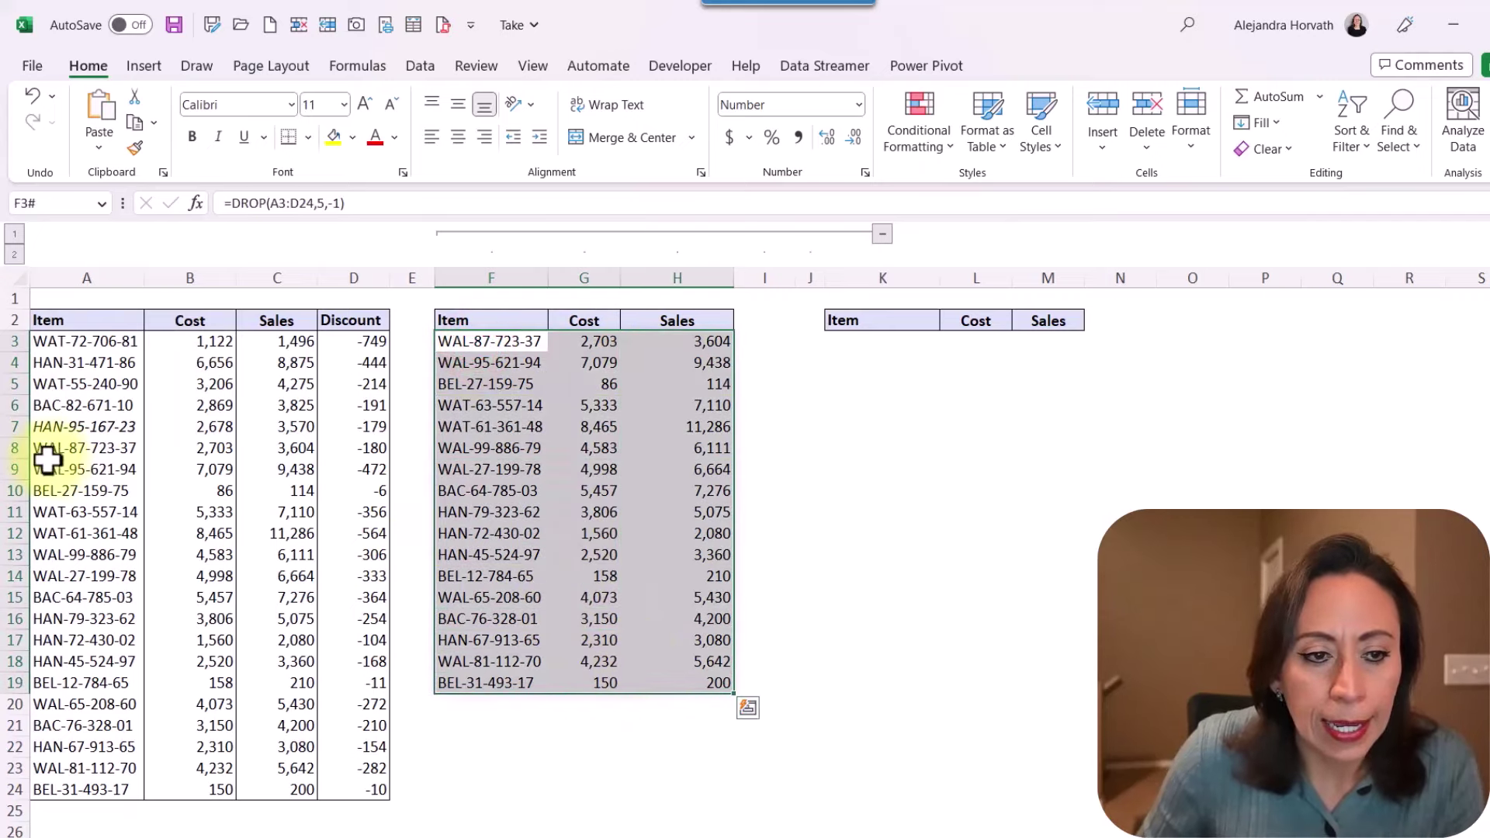
pyautogui.moveTo(48, 452); pyautogui.dragTo(345, 798)
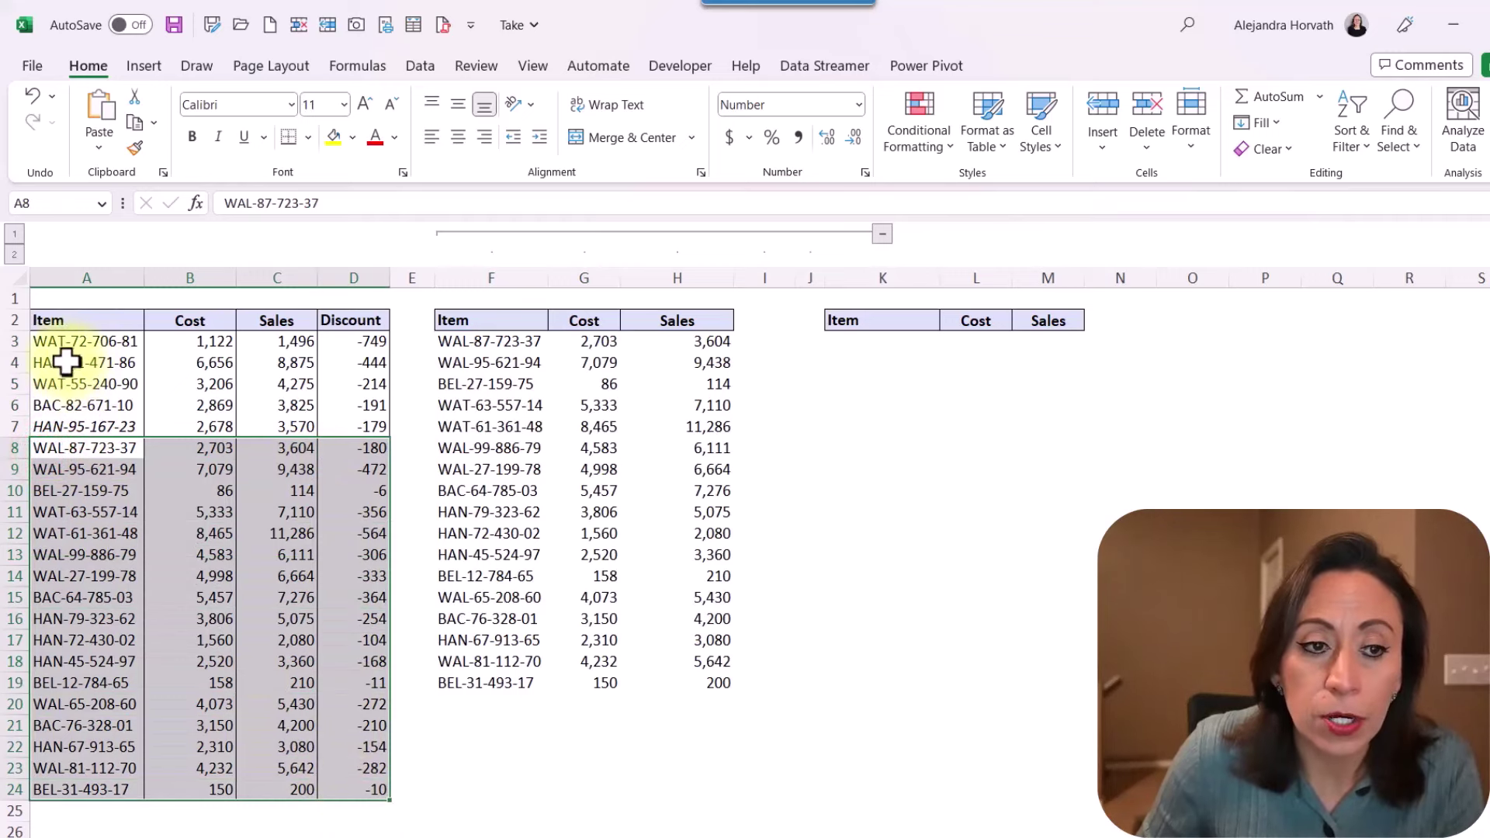
pyautogui.click(513, 342)
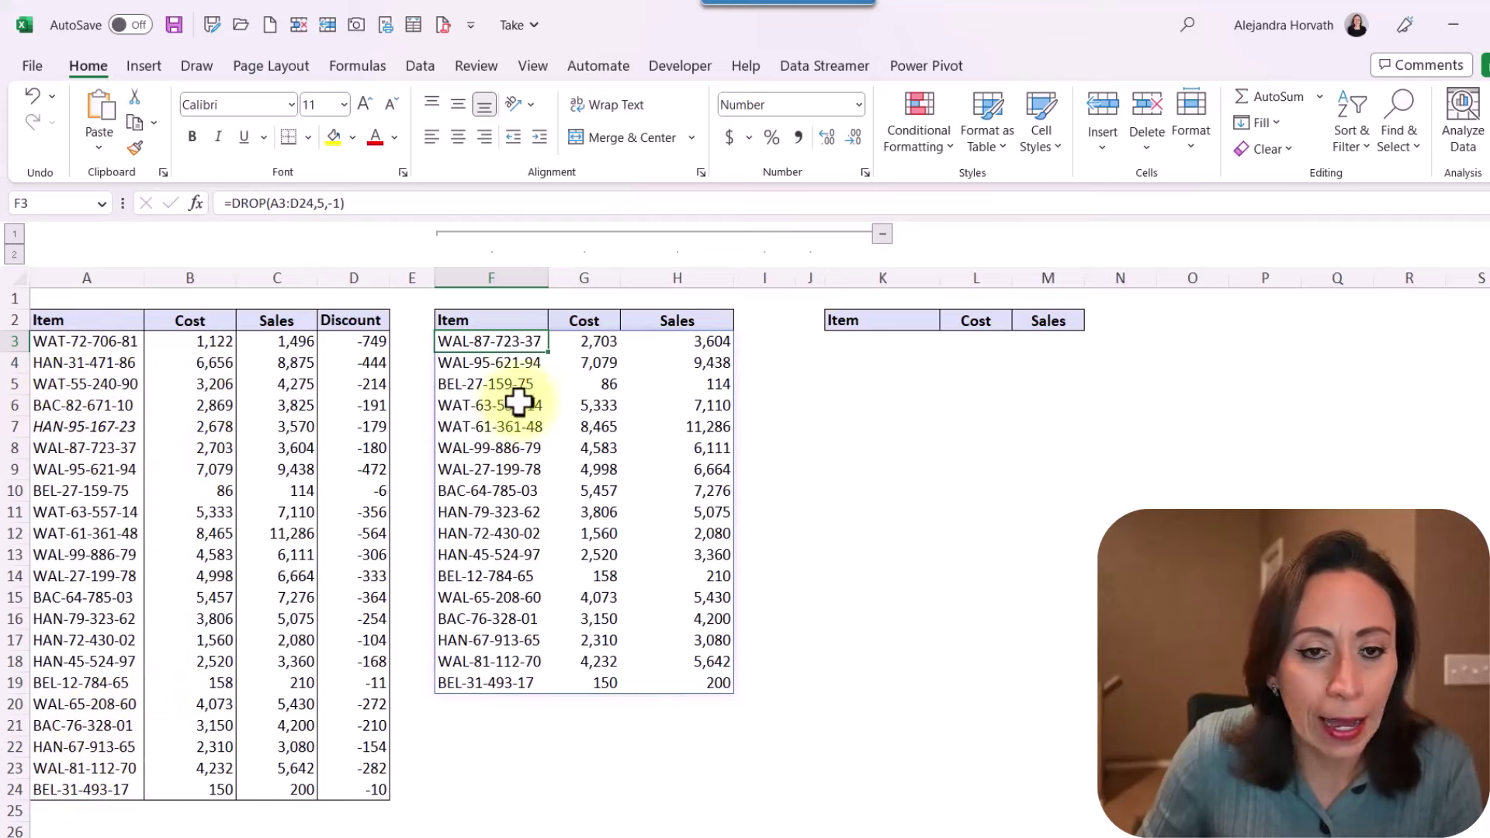
pyautogui.doubleClick(512, 341)
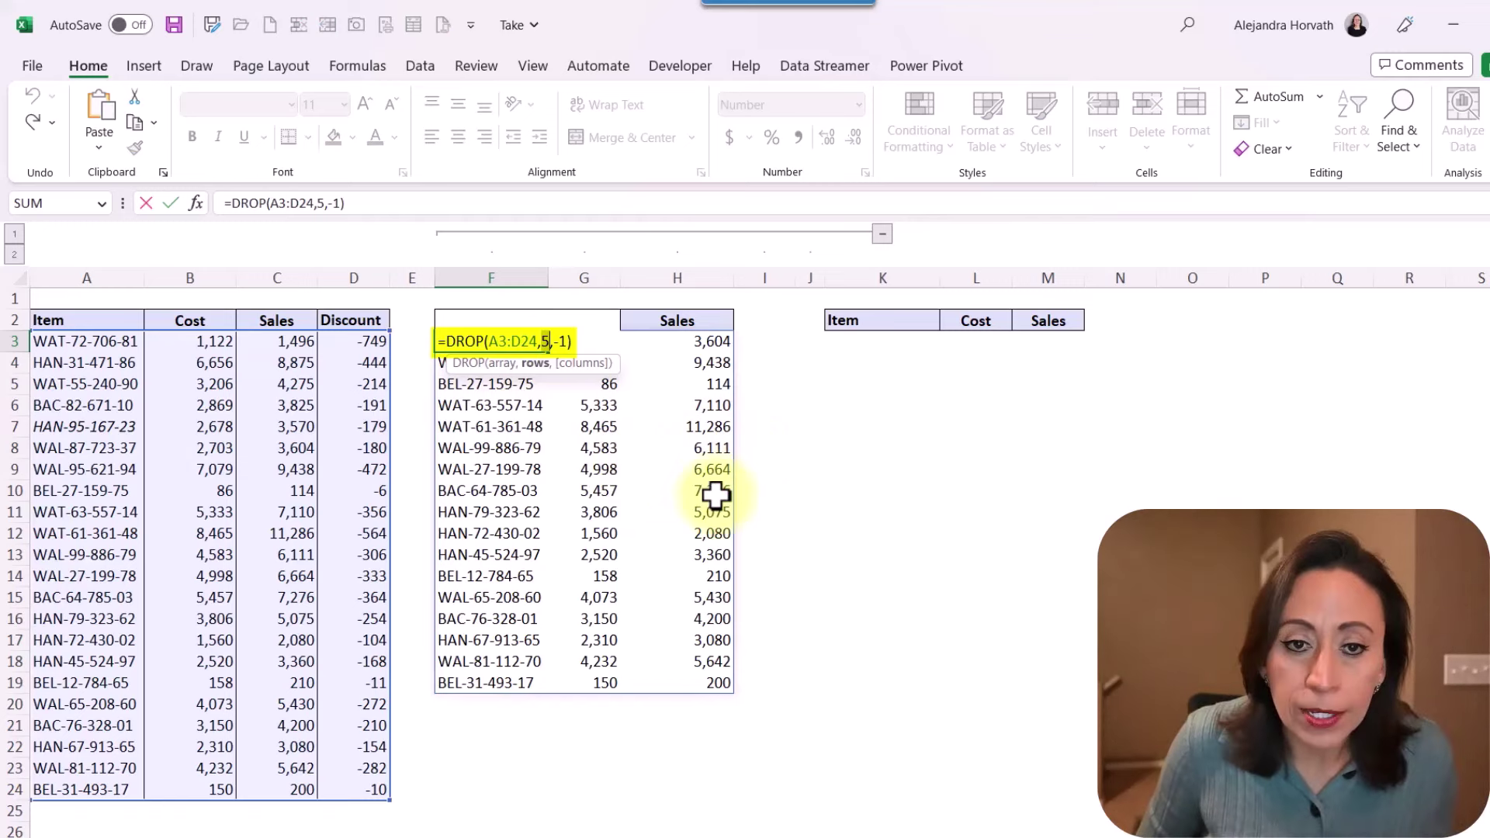
# Change the rows argument to -5, then compare the spill with source rows 3–19 and dropped rows 20–24.
pyautogui.write('-')
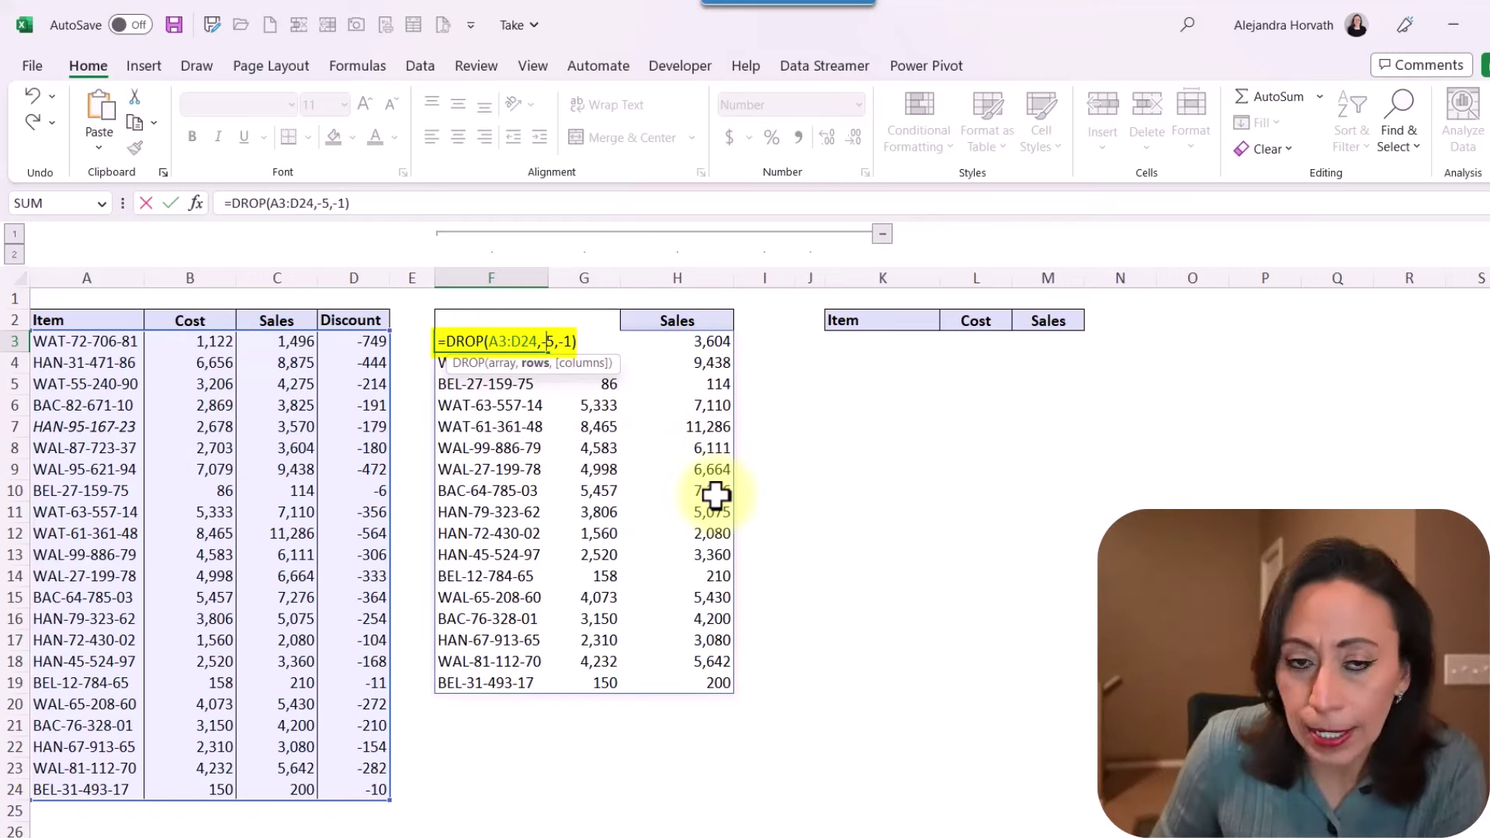
pyautogui.press('Return')
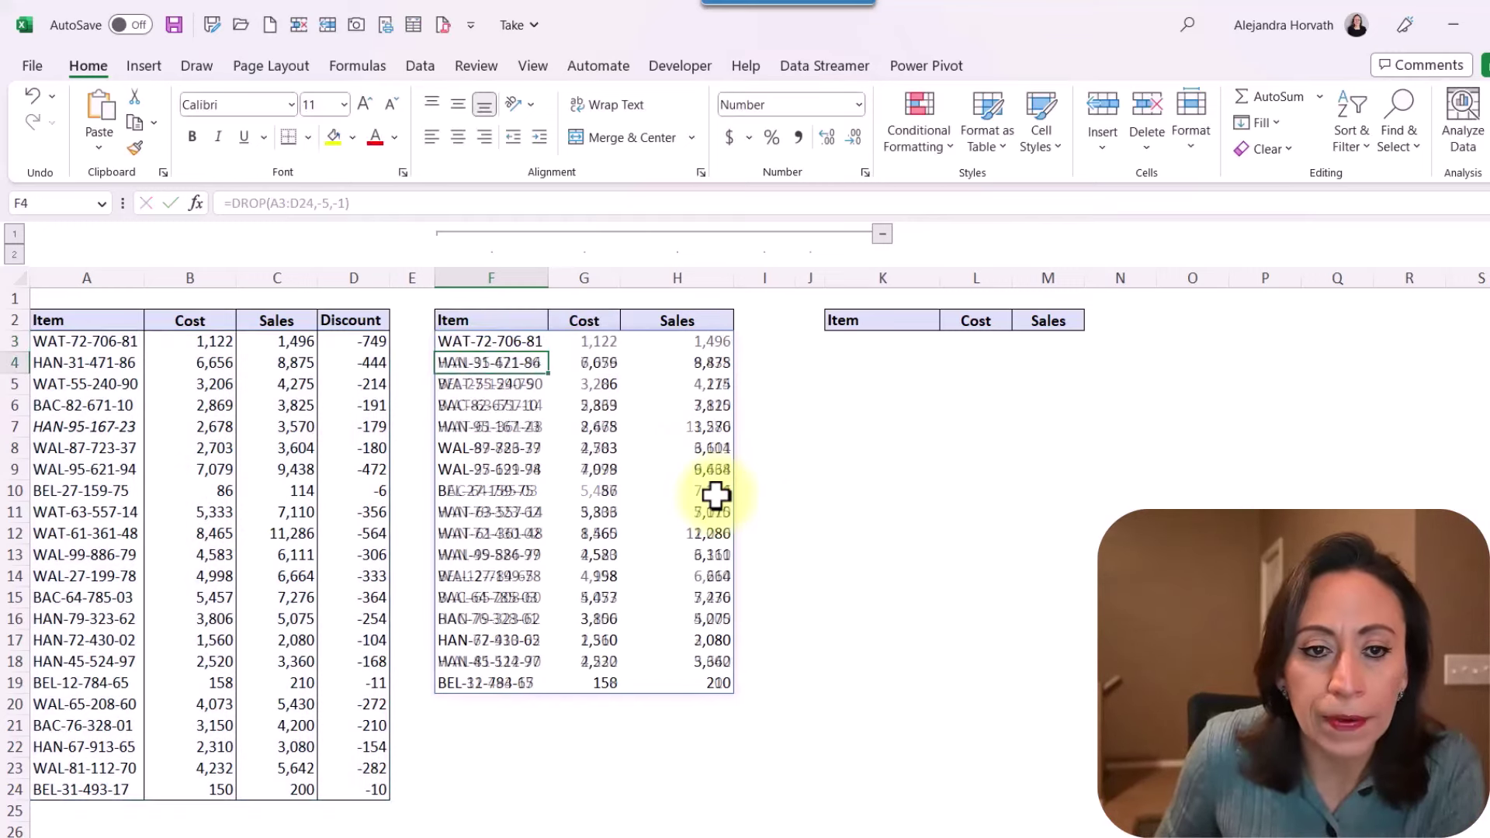
pyautogui.moveTo(92, 341); pyautogui.dragTo(297, 689)
pyautogui.moveTo(444, 682); pyautogui.dragTo(674, 342)
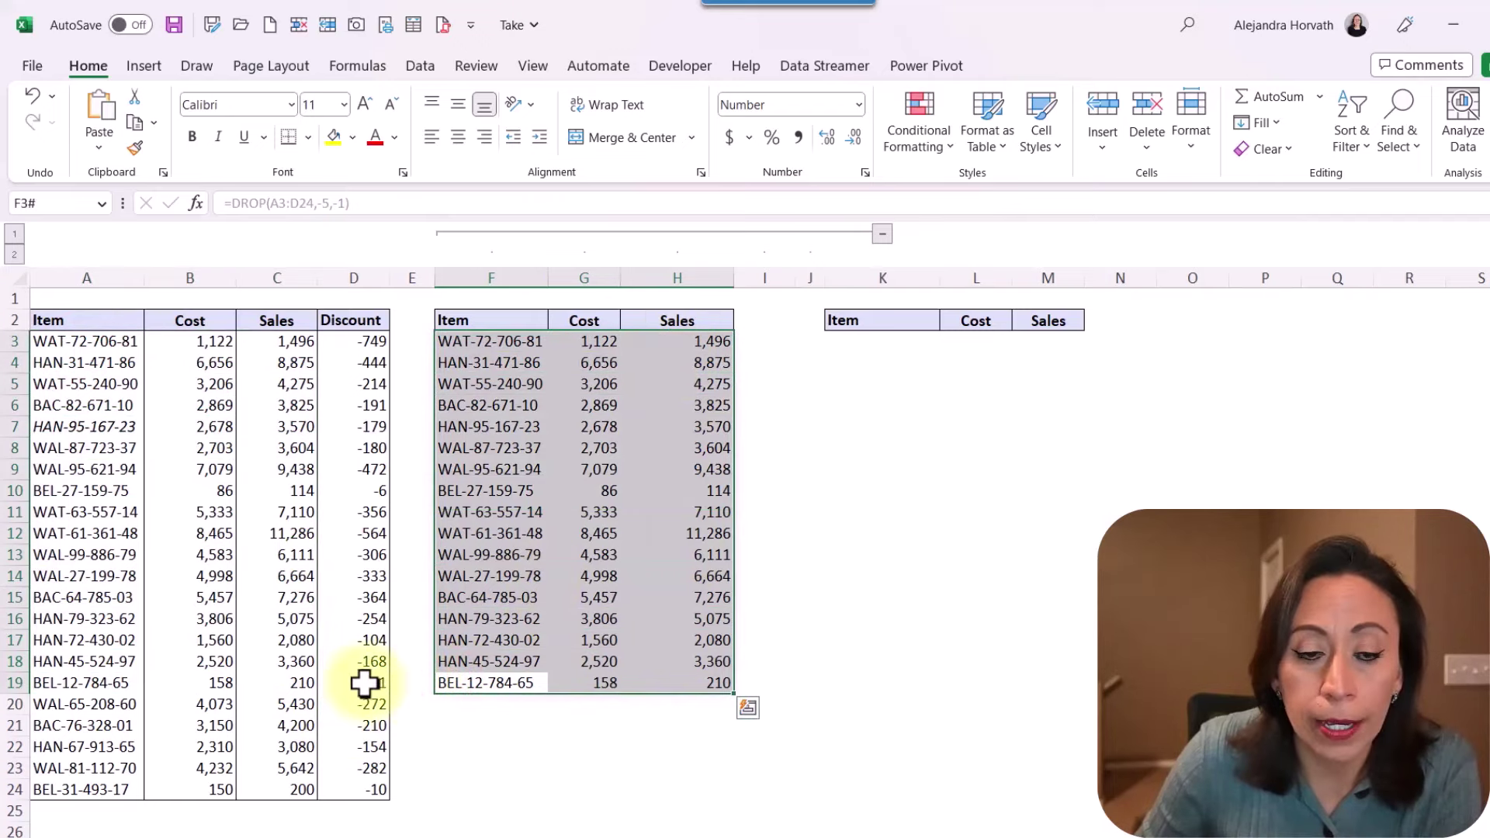
pyautogui.click(99, 704)
pyautogui.hotkey('ctrl', 'shift', 'Down')
pyautogui.hotkey('ctrl', 'shift', 'Right')
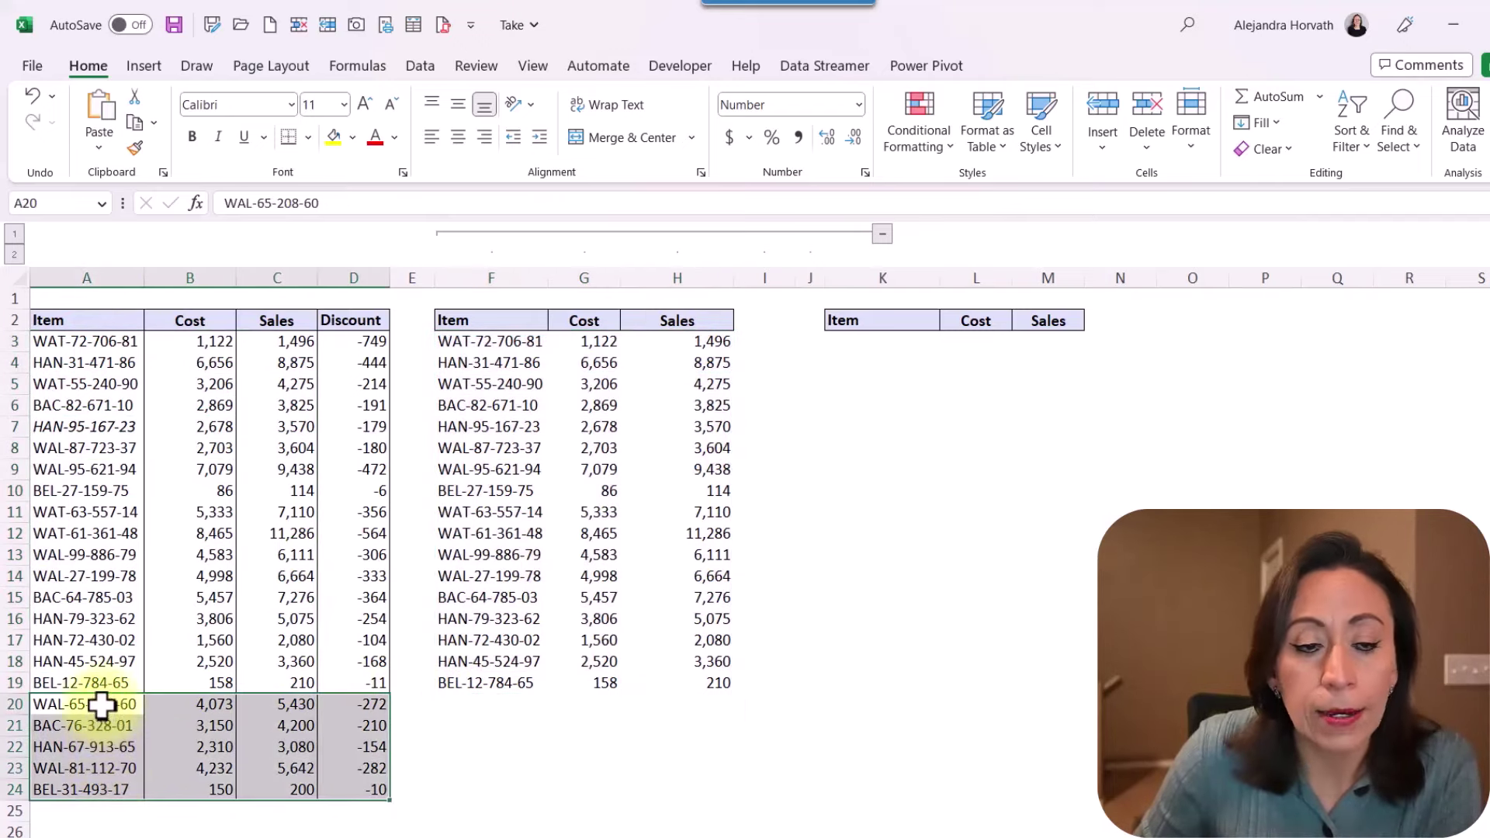
pyautogui.click(445, 342)
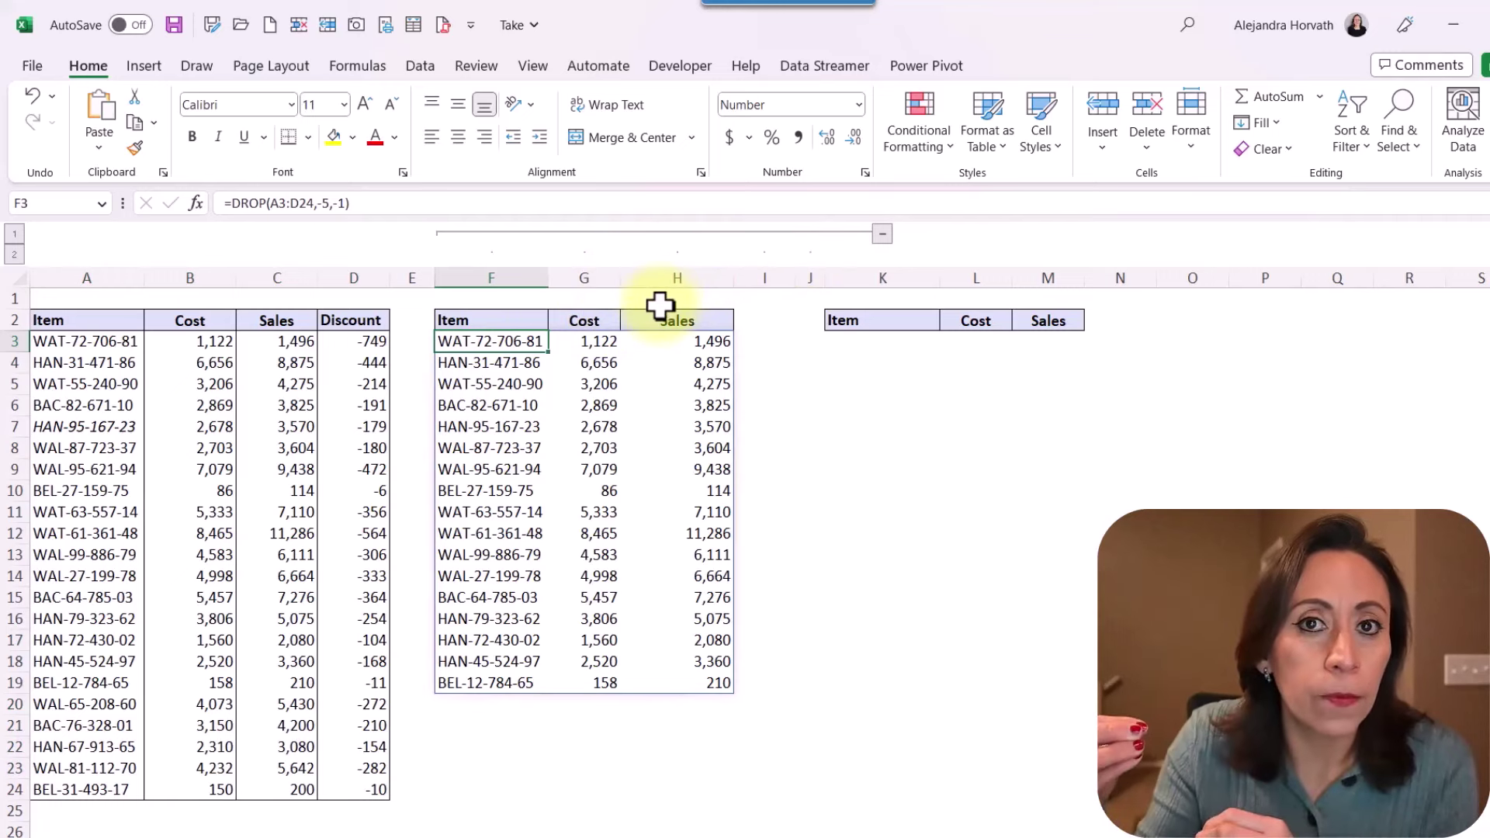
# Replace F3 with =SORT(A3:D24,3,-1) to sort the table by Sales descending.
pyautogui.press('Delete')
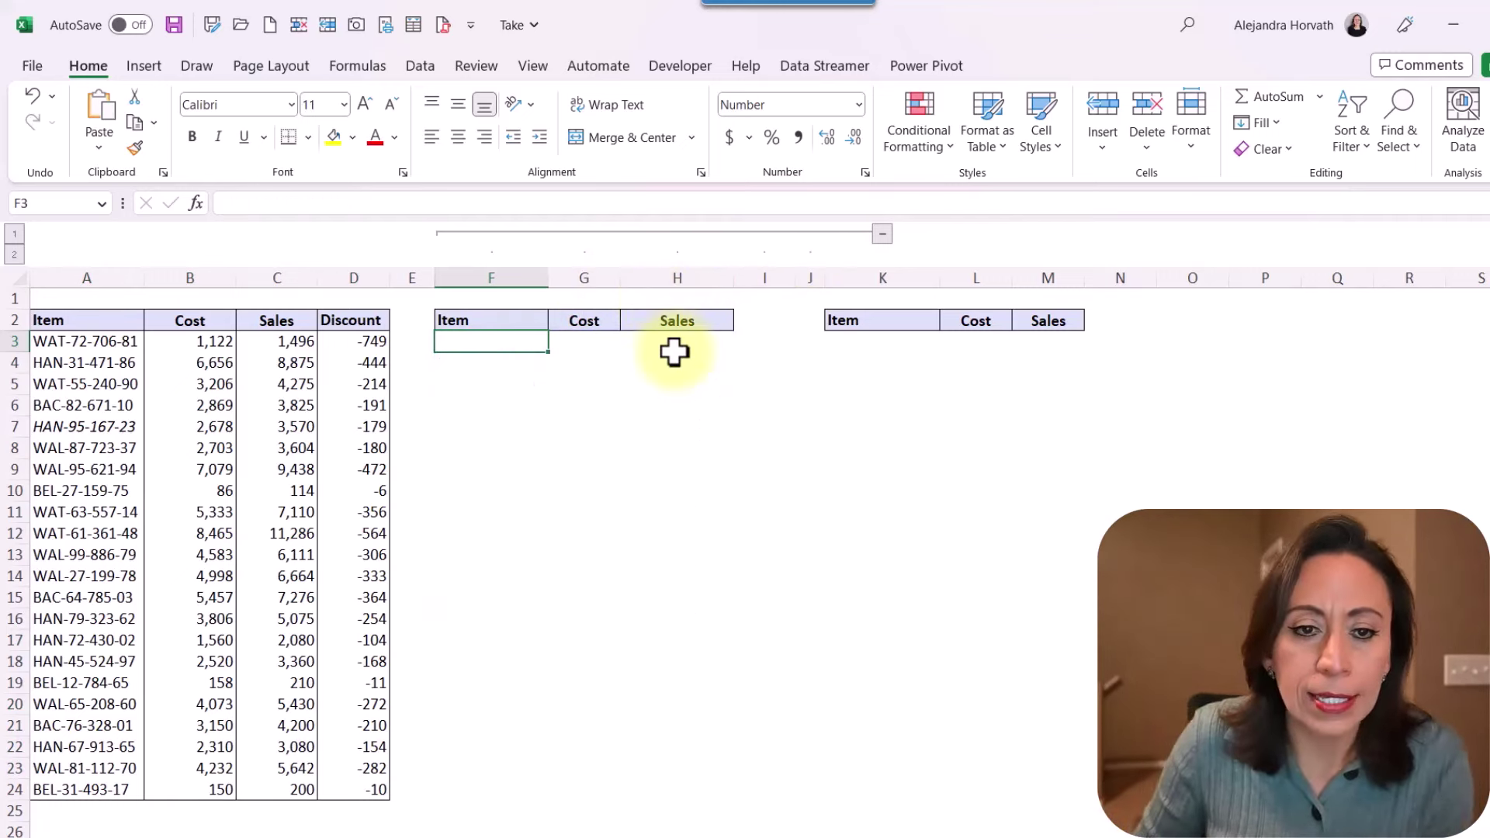
pyautogui.write('=sort')
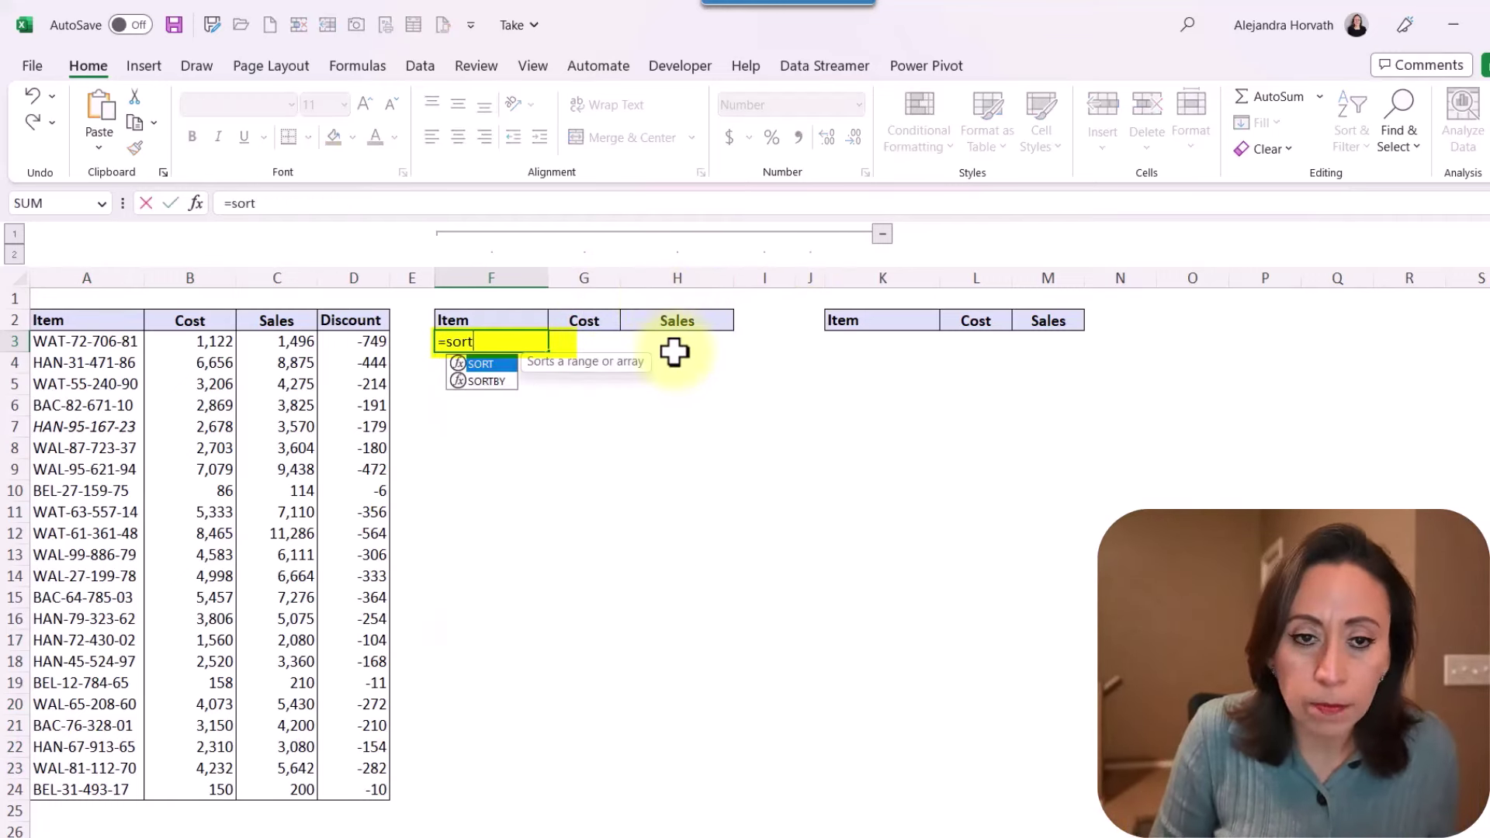
pyautogui.write('(')
pyautogui.press('Left')
pyautogui.press('Left')
pyautogui.press('Left')
pyautogui.press('Left')
pyautogui.press('Left')
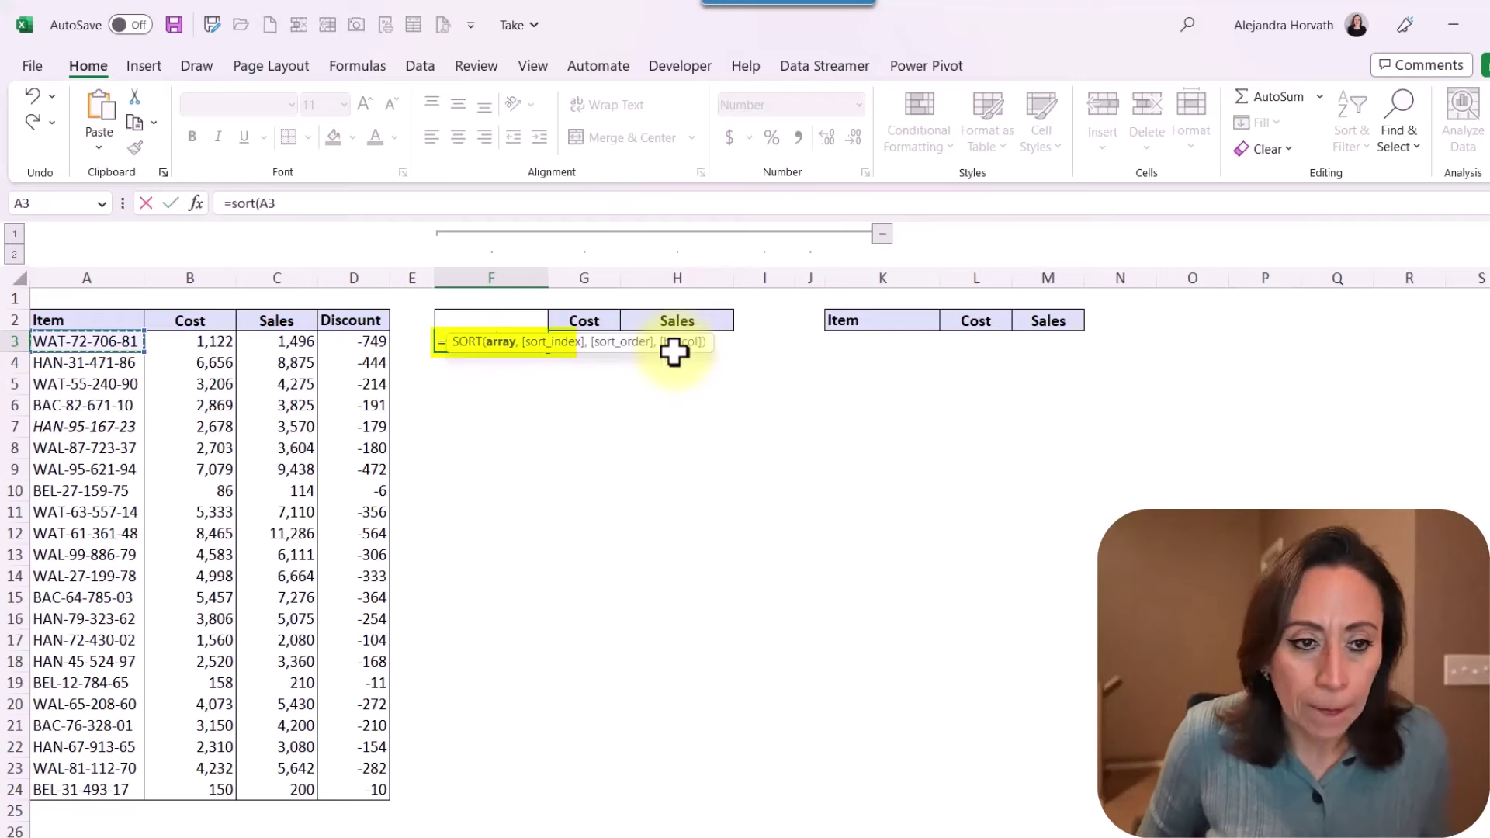
pyautogui.hotkey('ctrl', 'shift', 'Down')
pyautogui.hotkey('ctrl', 'shift', 'Right')
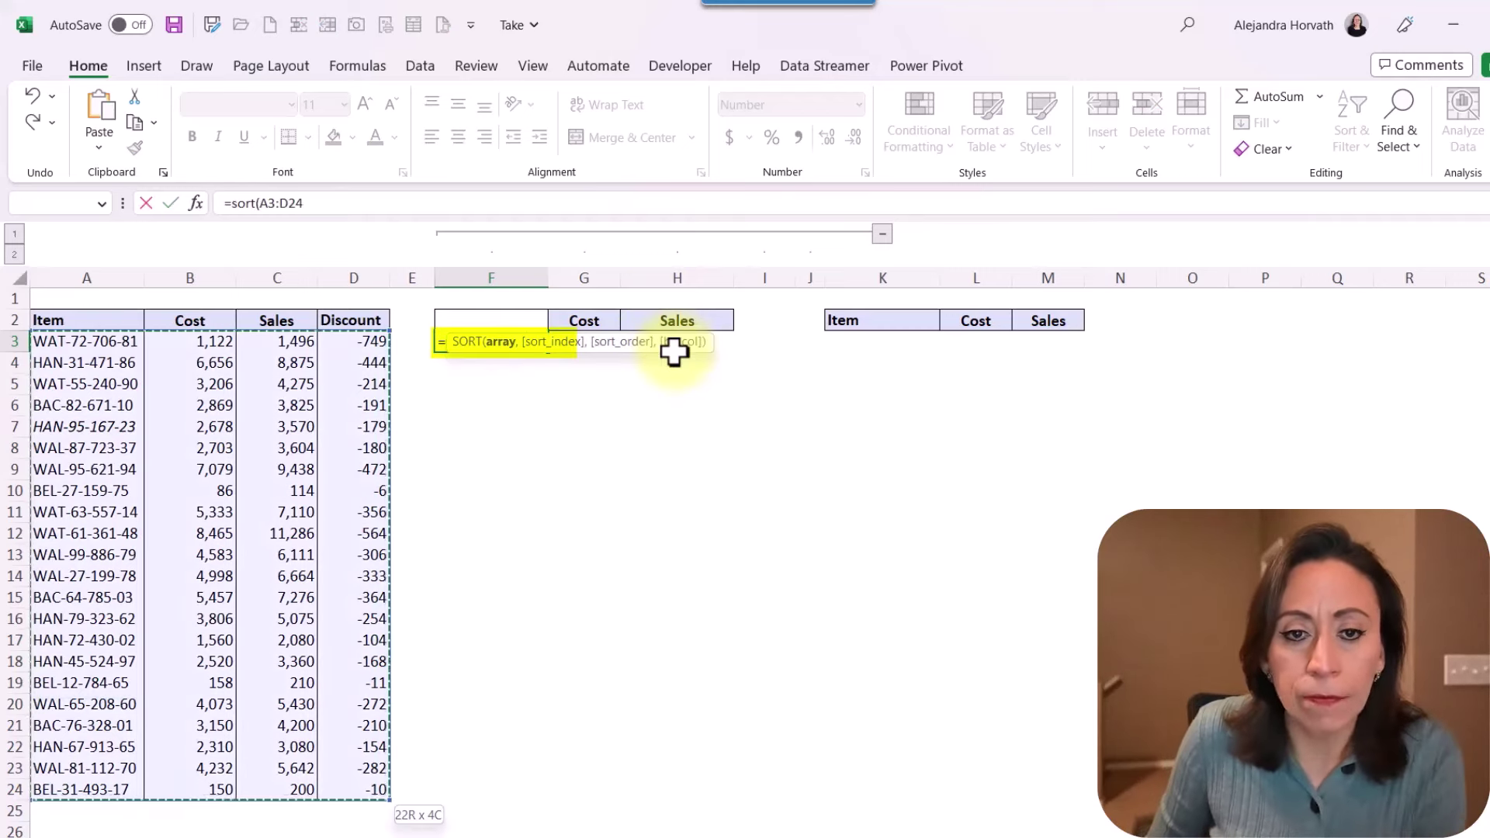
pyautogui.write(',3')
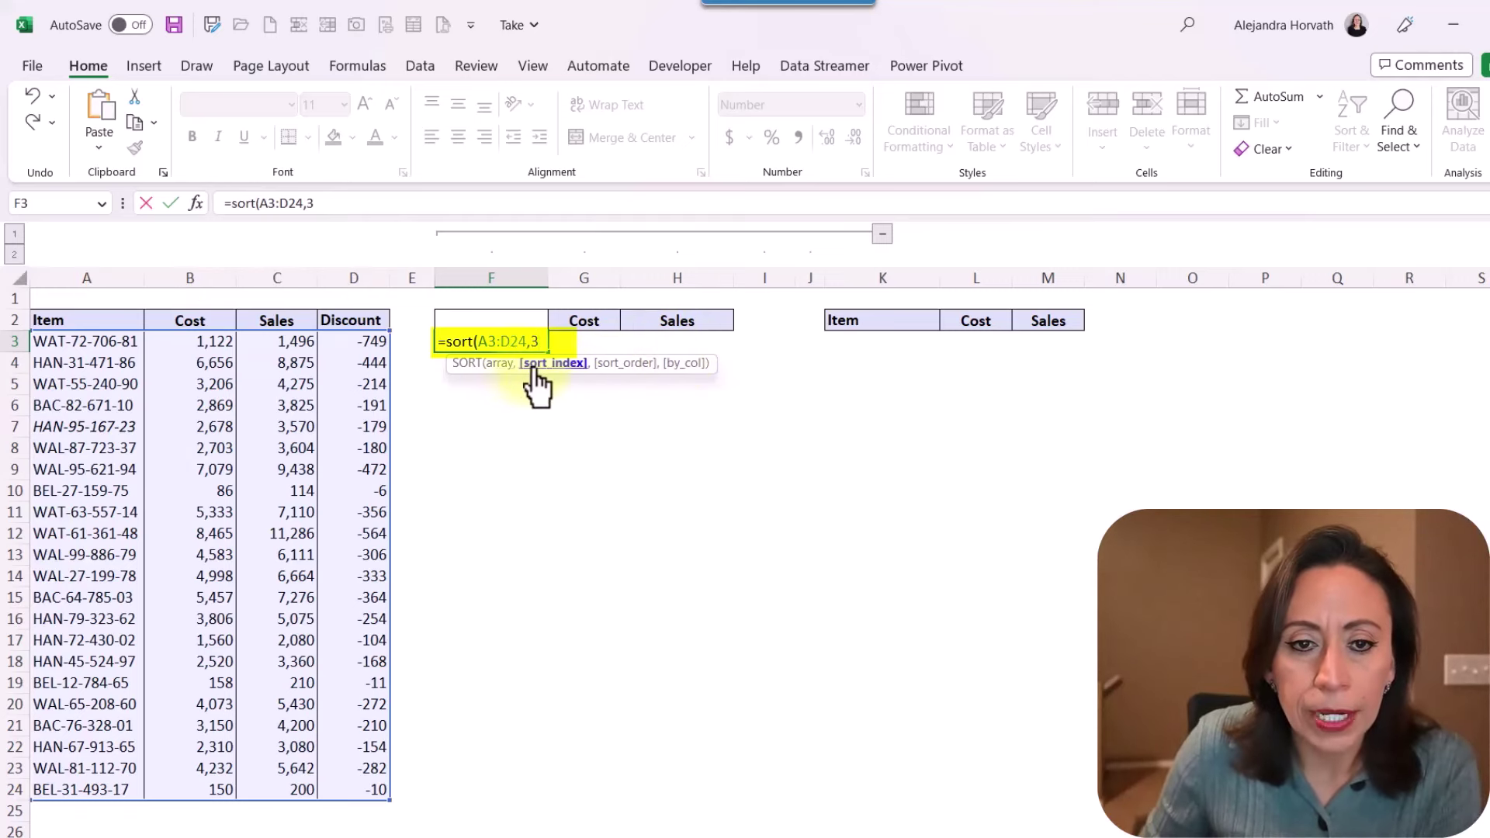
pyautogui.write(',')
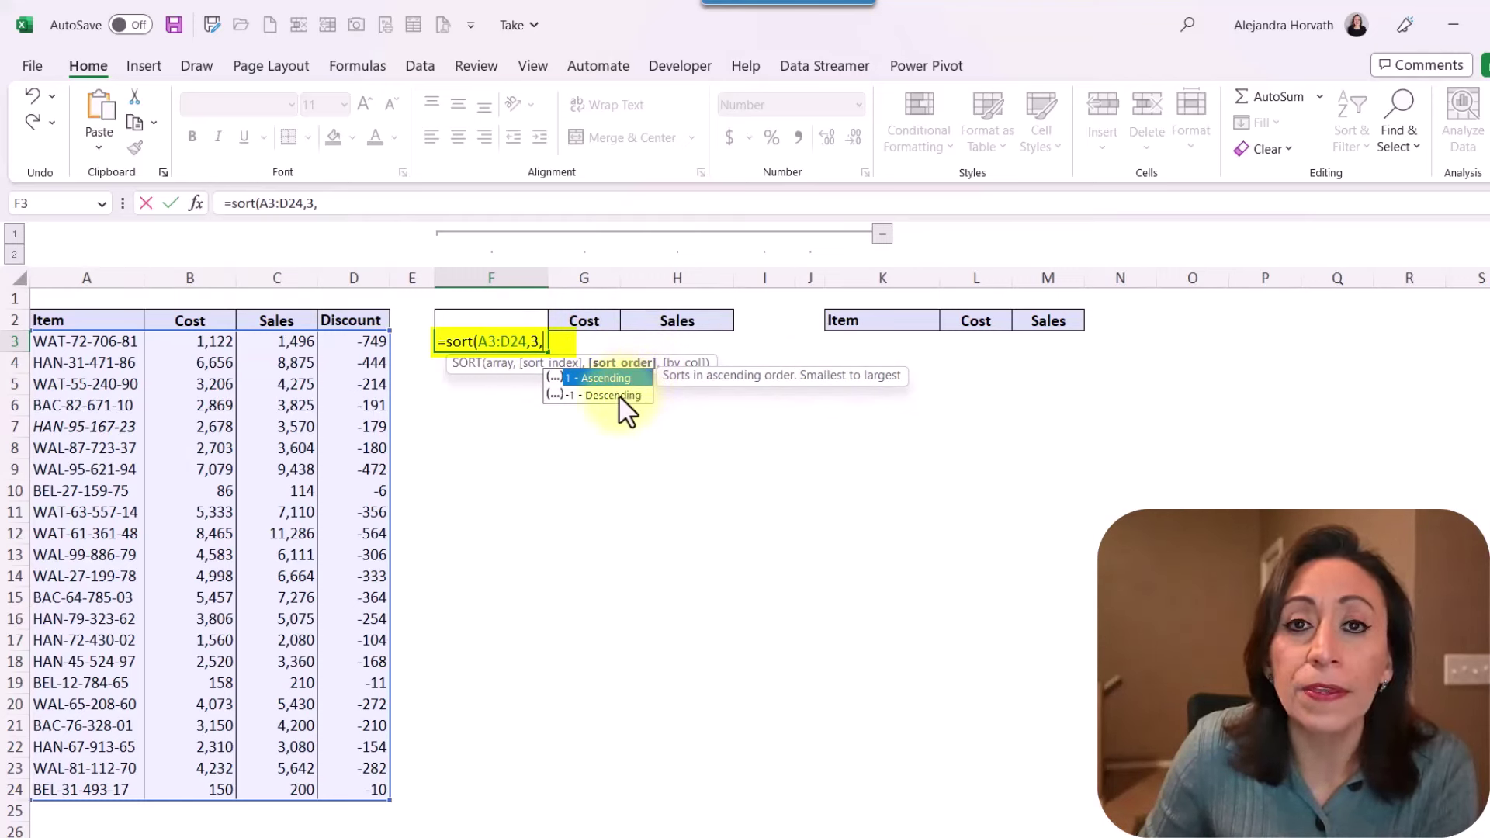
pyautogui.write('-1')
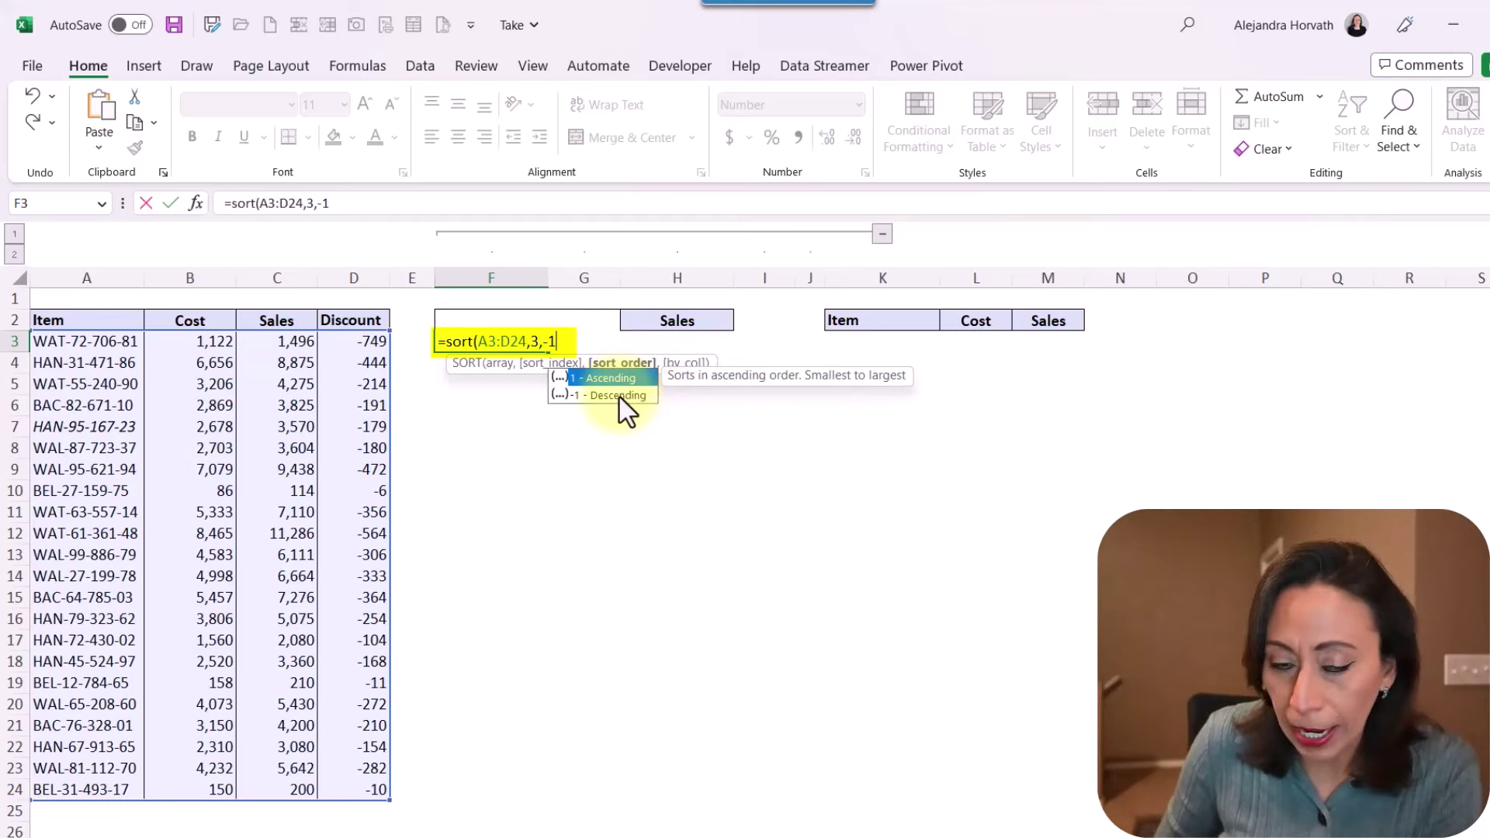
pyautogui.write(')')
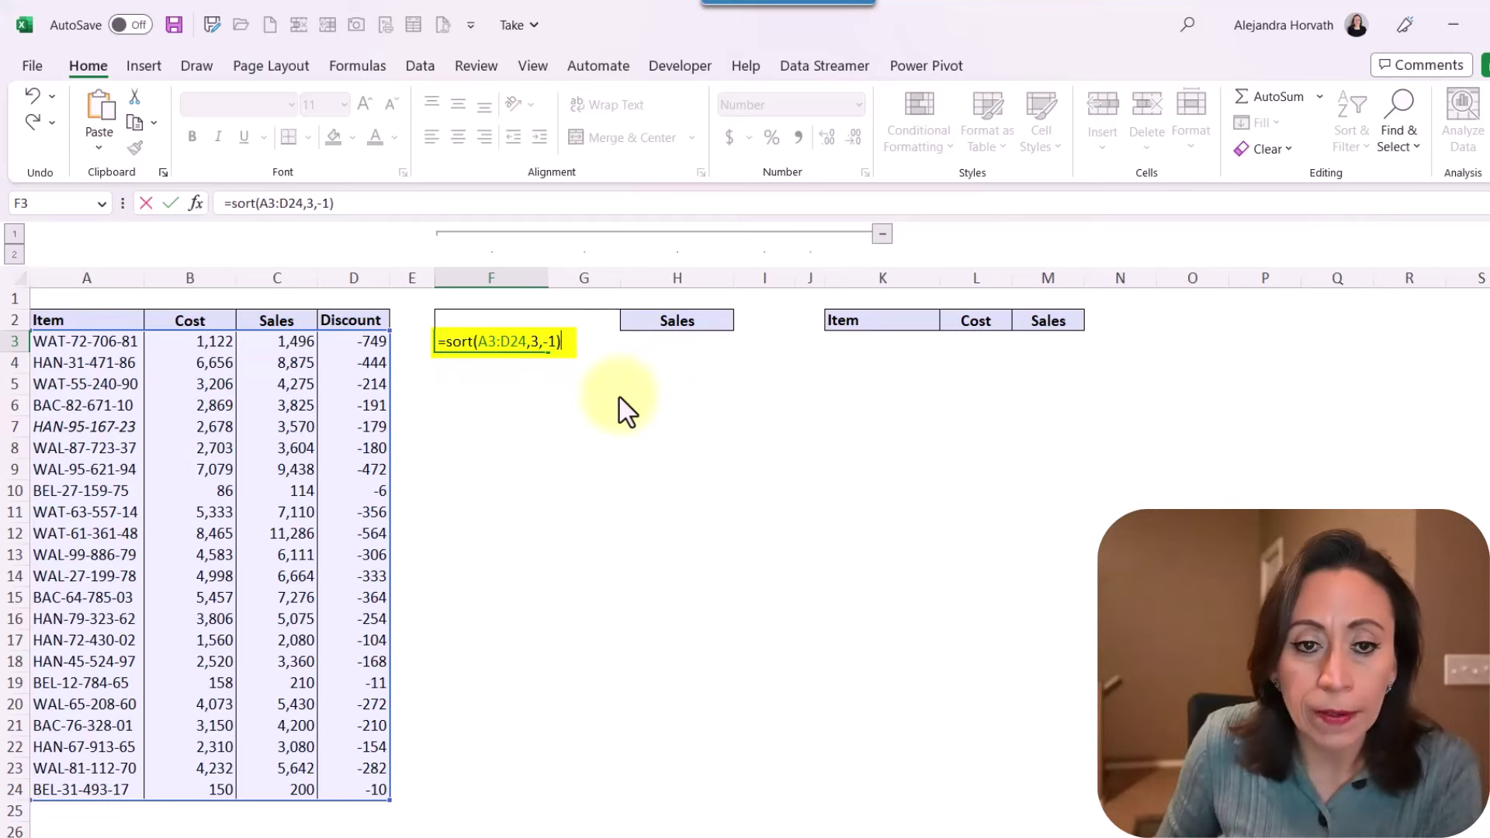
pyautogui.press('Return')
pyautogui.click(471, 339)
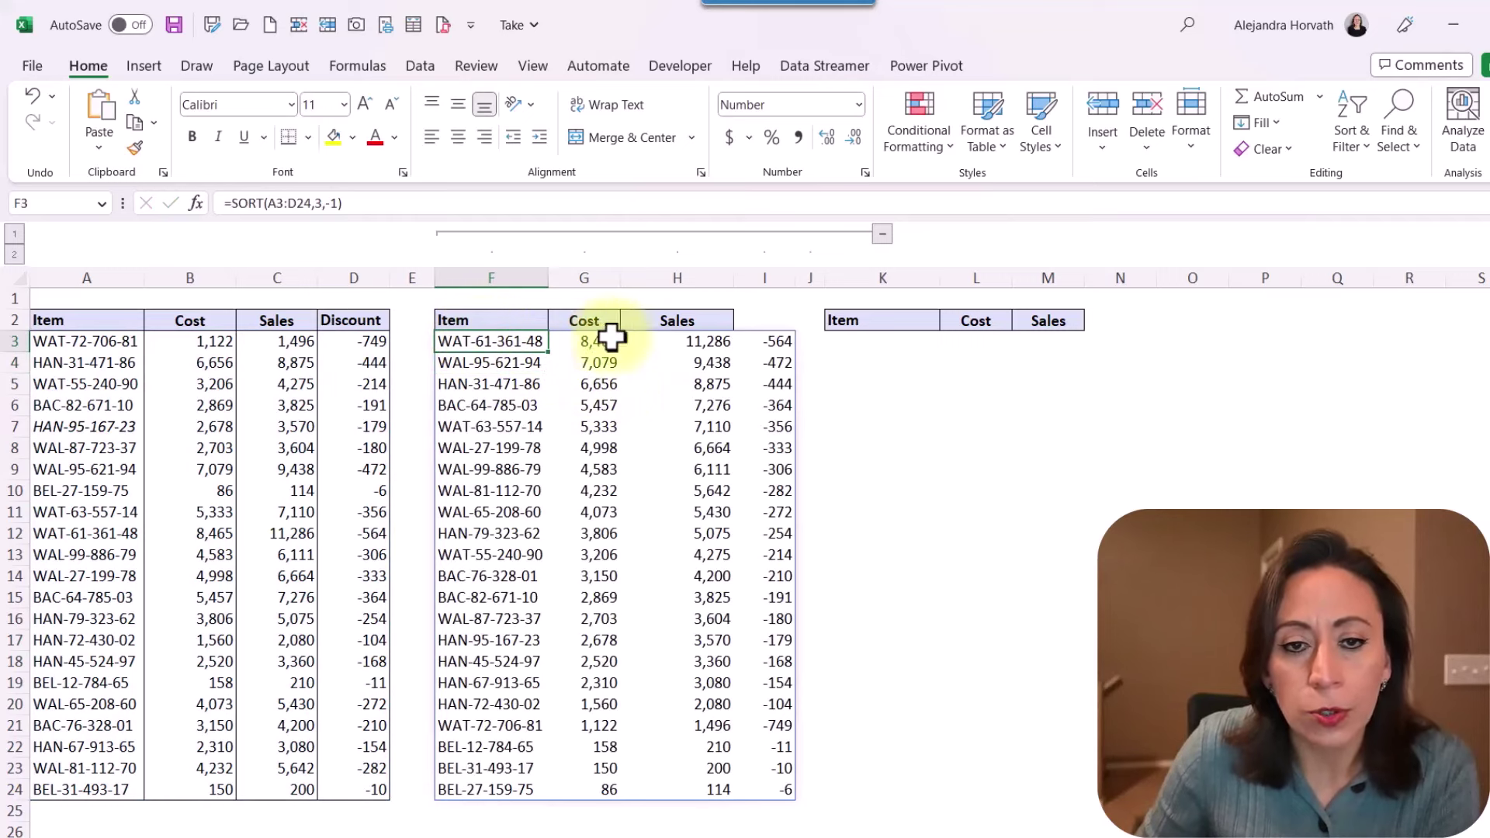
pyautogui.click(689, 339)
pyautogui.moveTo(691, 339); pyautogui.dragTo(669, 789)
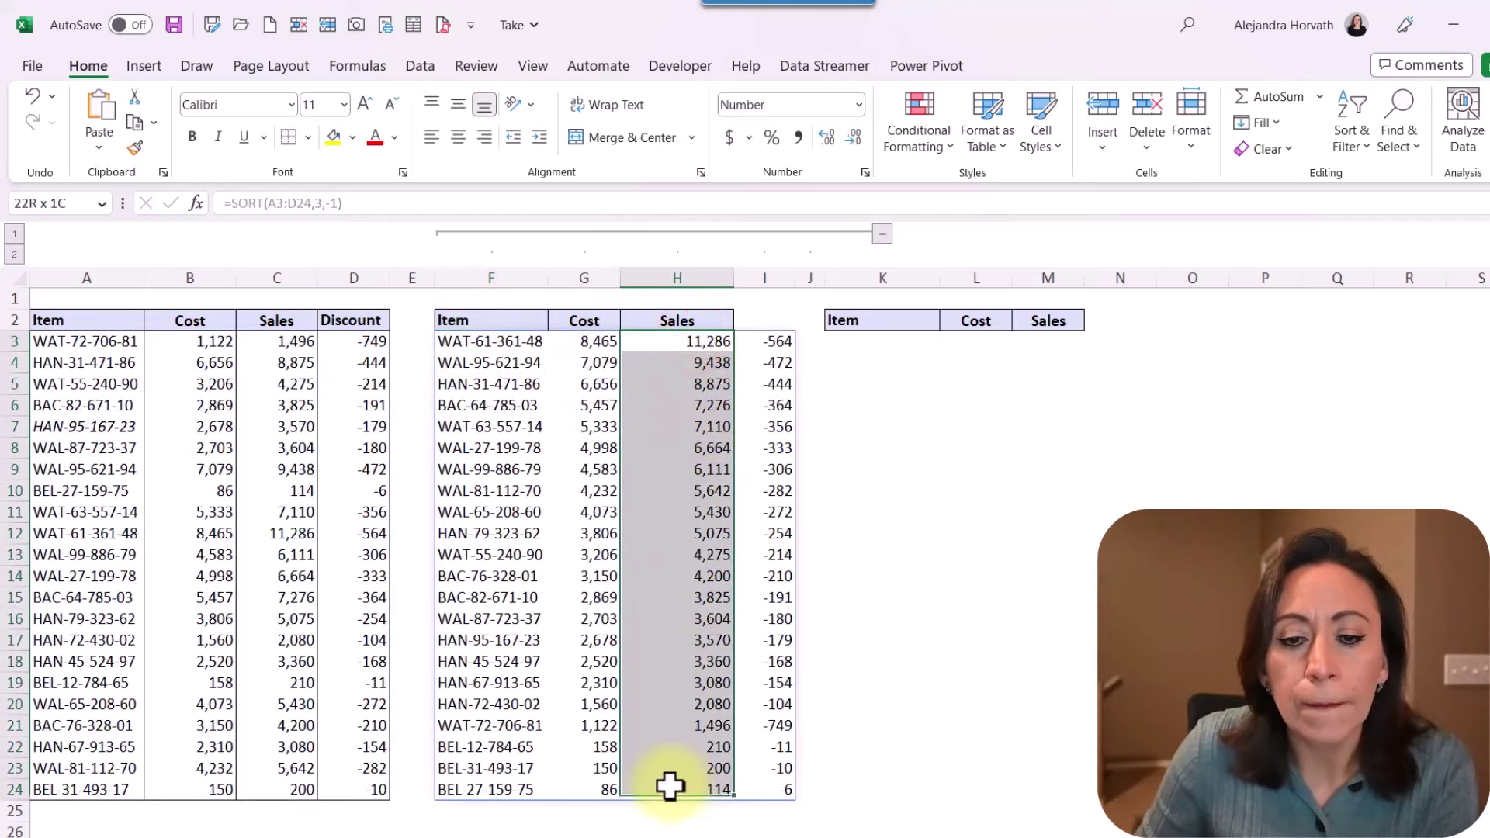
pyautogui.click(524, 340)
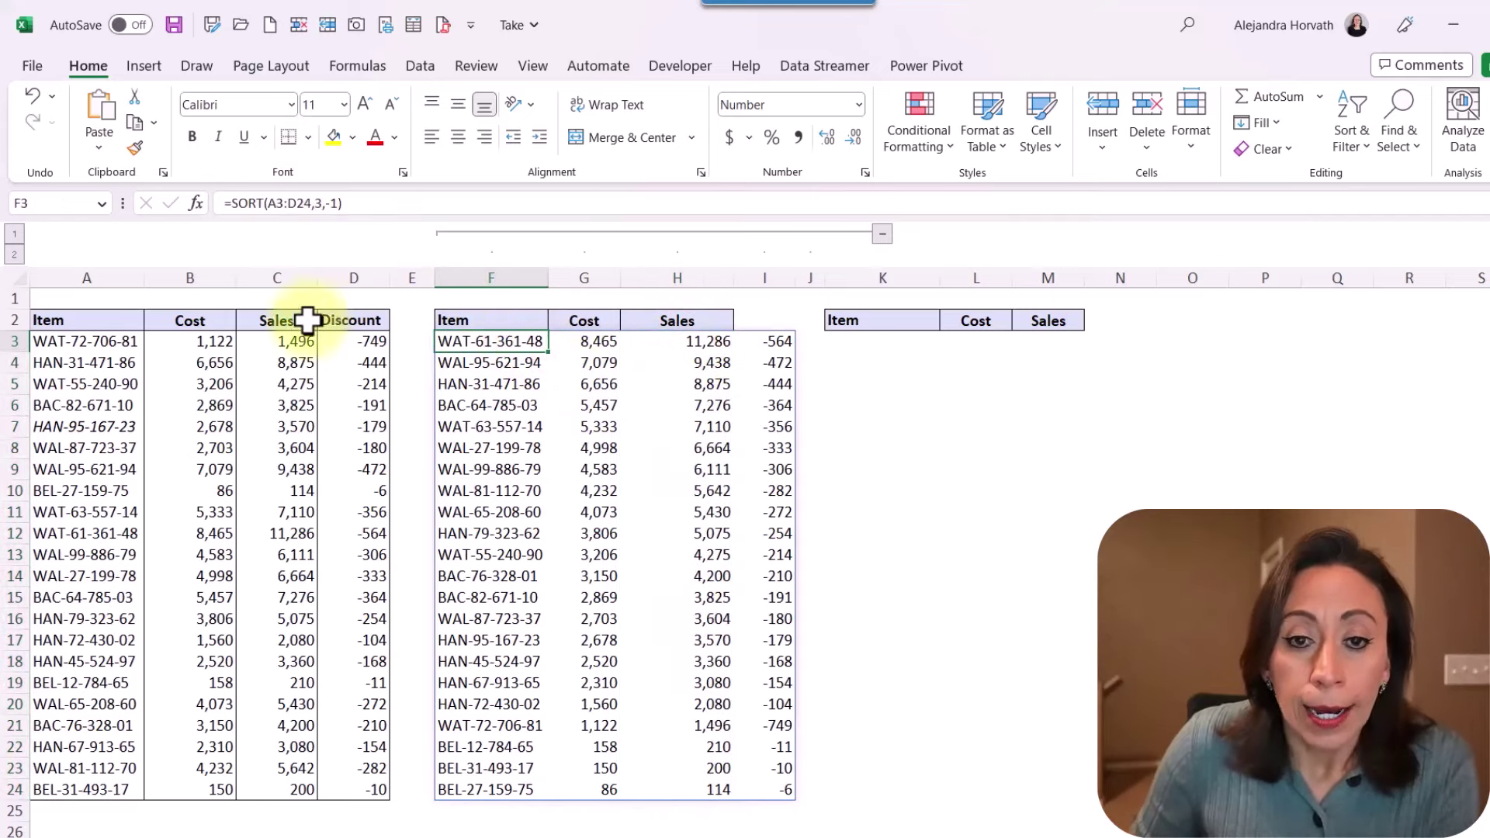
pyautogui.moveTo(479, 339); pyautogui.dragTo(749, 807)
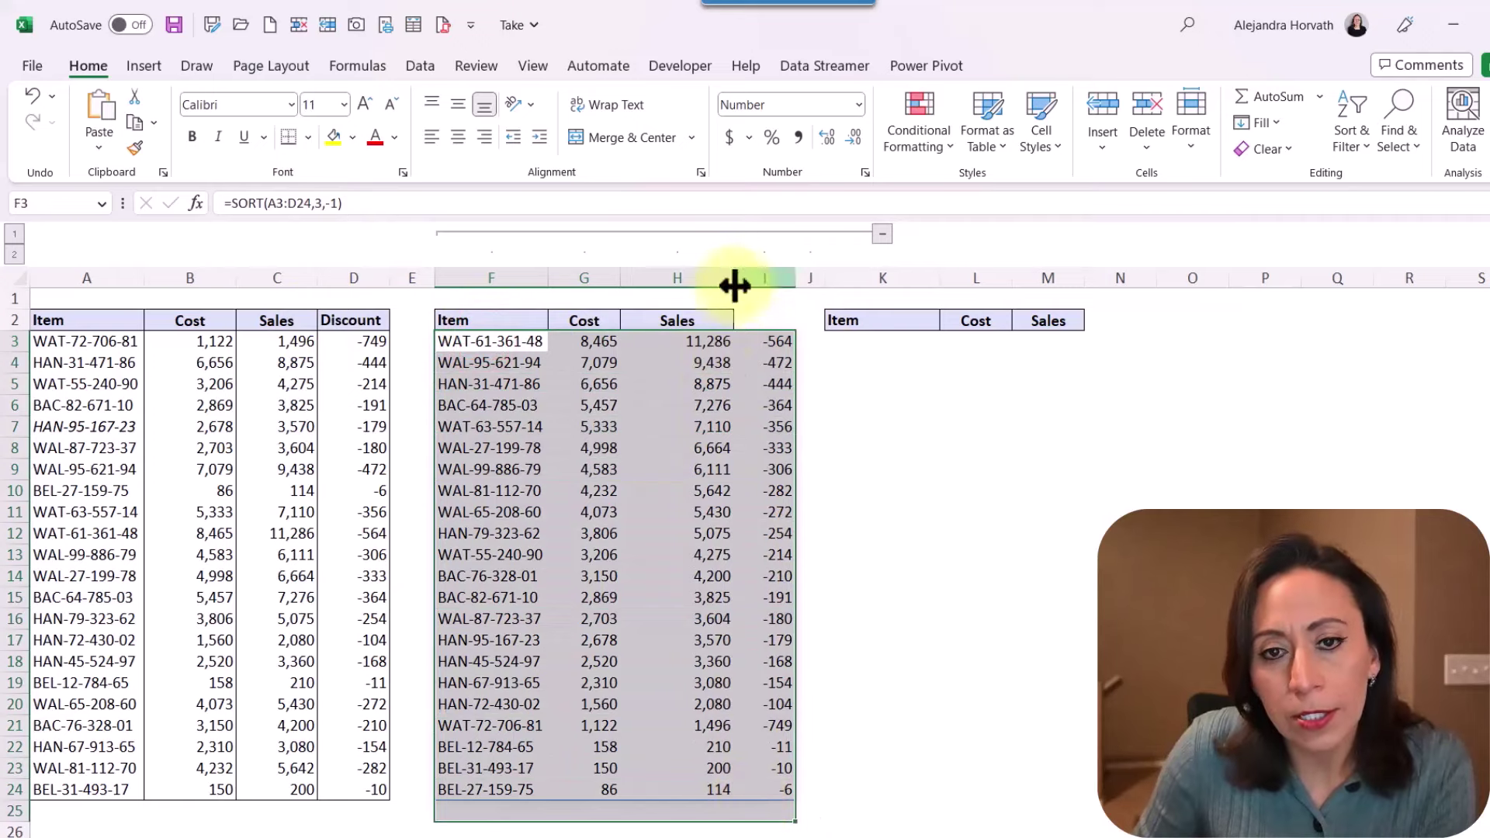
pyautogui.click(757, 342)
pyautogui.moveTo(757, 342); pyautogui.dragTo(741, 757)
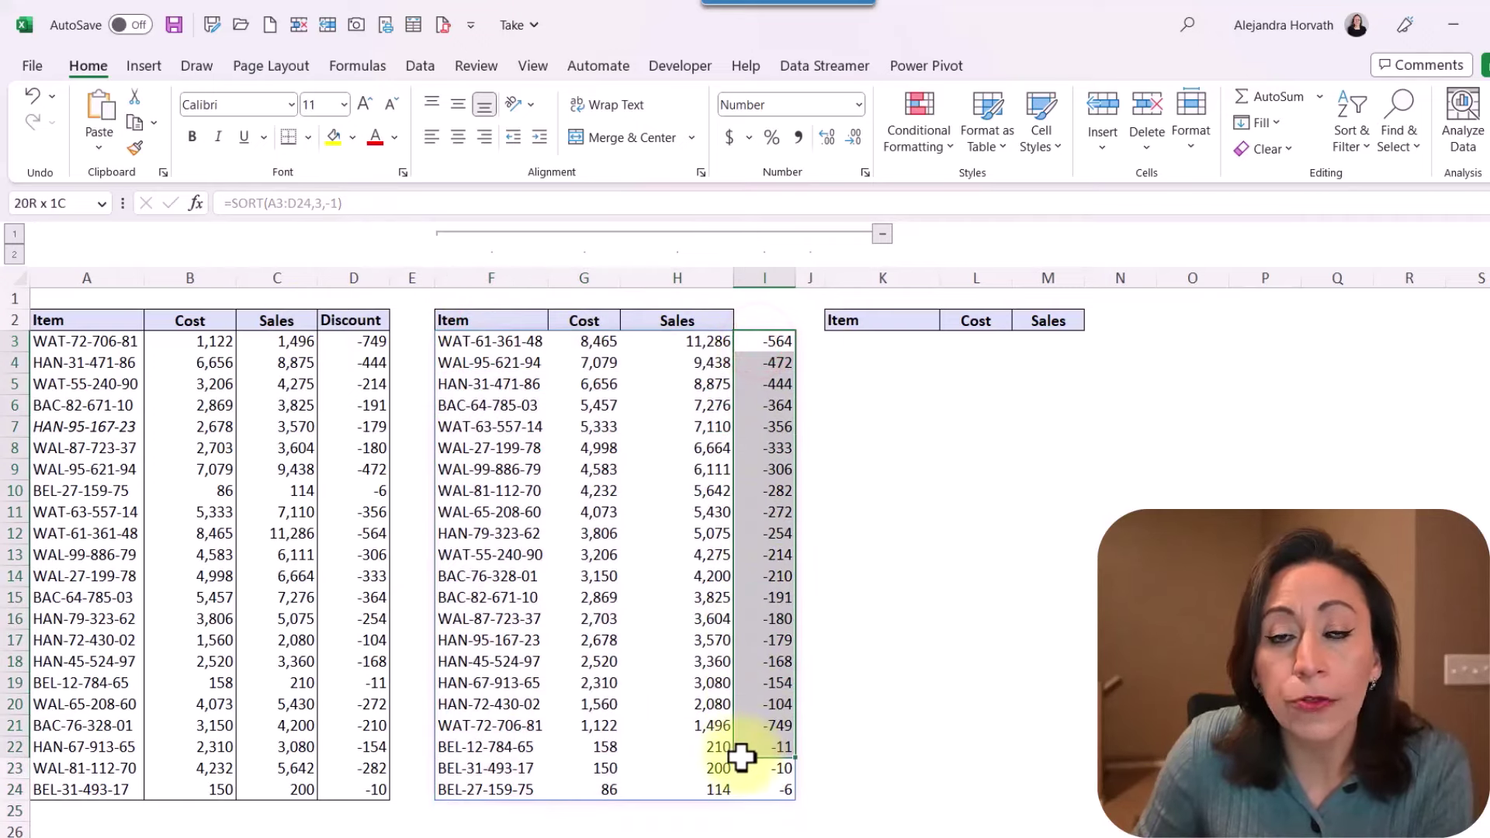
pyautogui.click(493, 342)
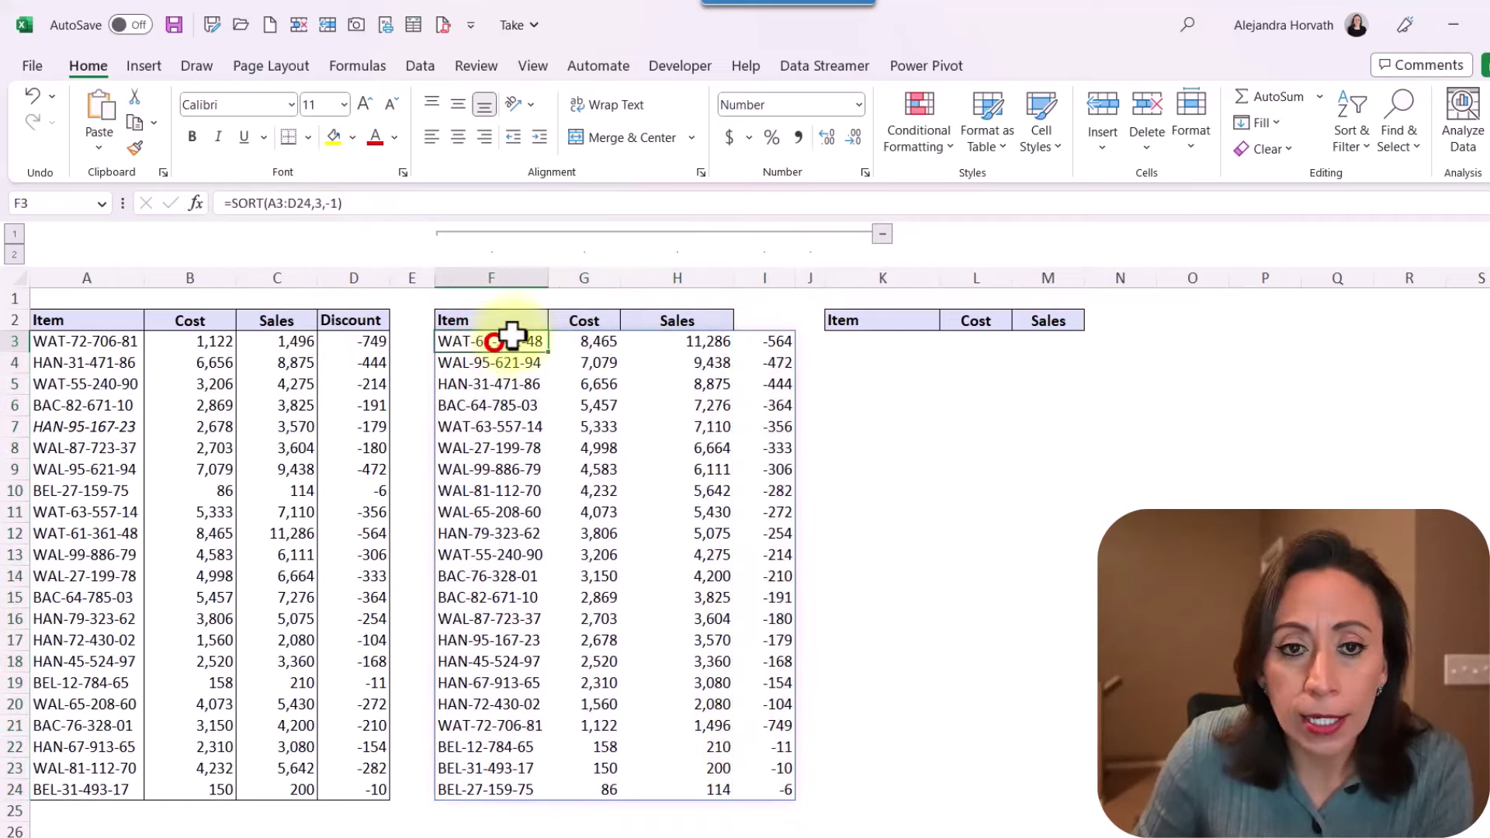
pyautogui.click(232, 203)
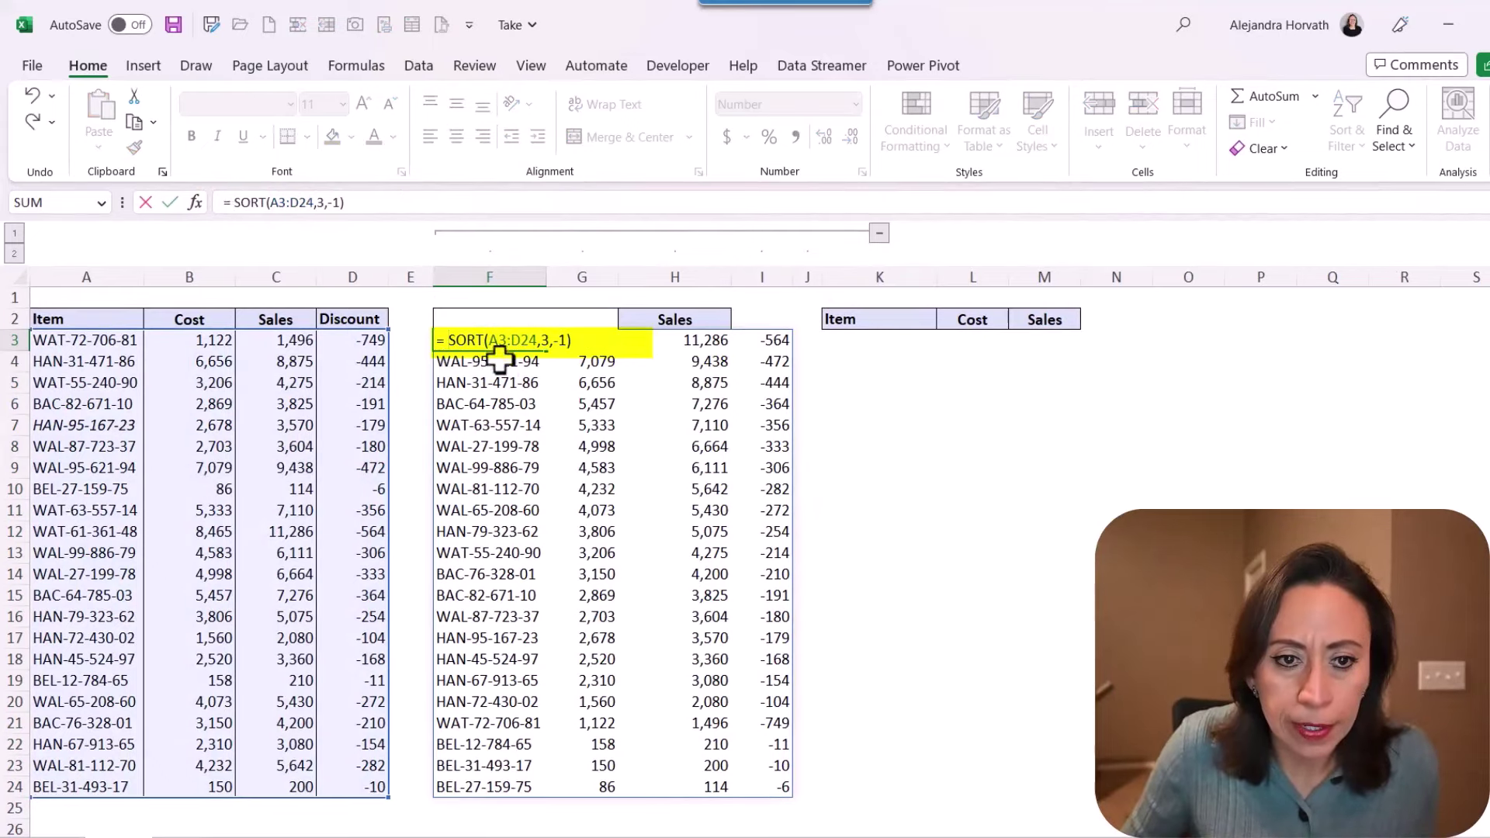
# Change F3 to =DROP(SORT(A3:D24,3,-1),-5,-1), then mark the rows from the sixth data row down.
pyautogui.write('drop')
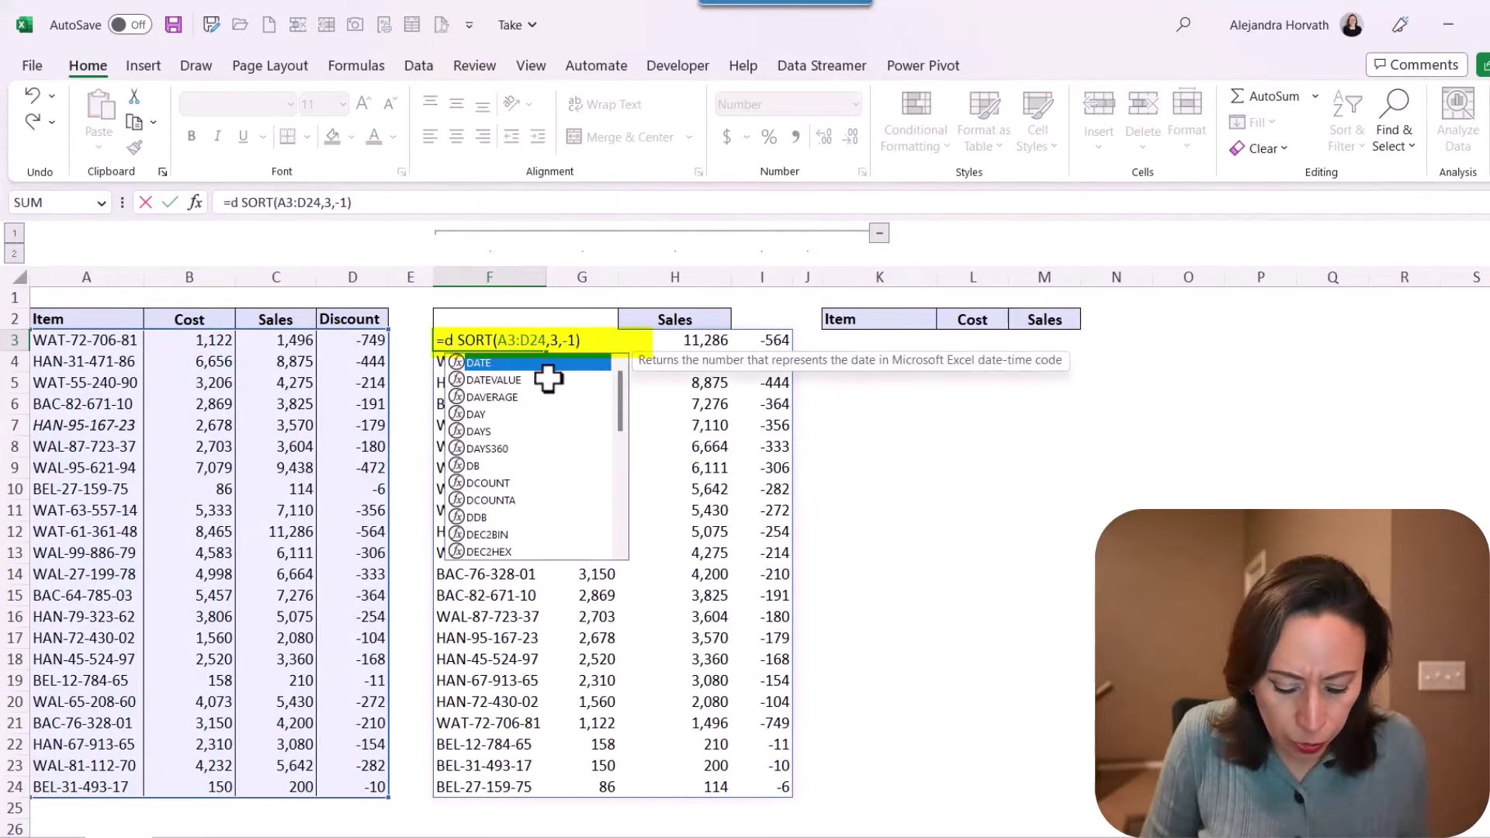
pyautogui.write('(')
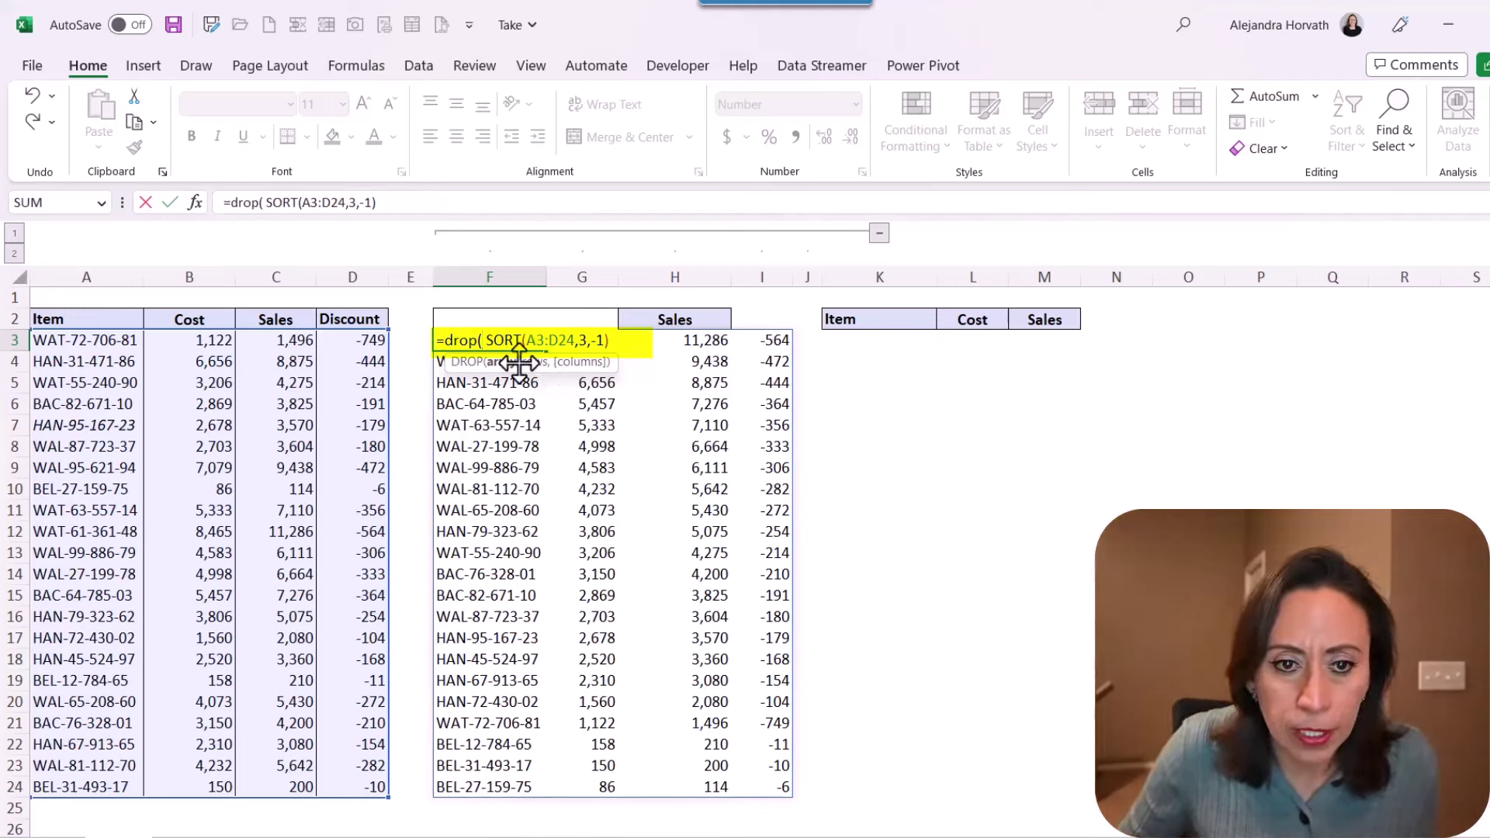
pyautogui.moveTo(524, 365); pyautogui.dragTo(900, 394)
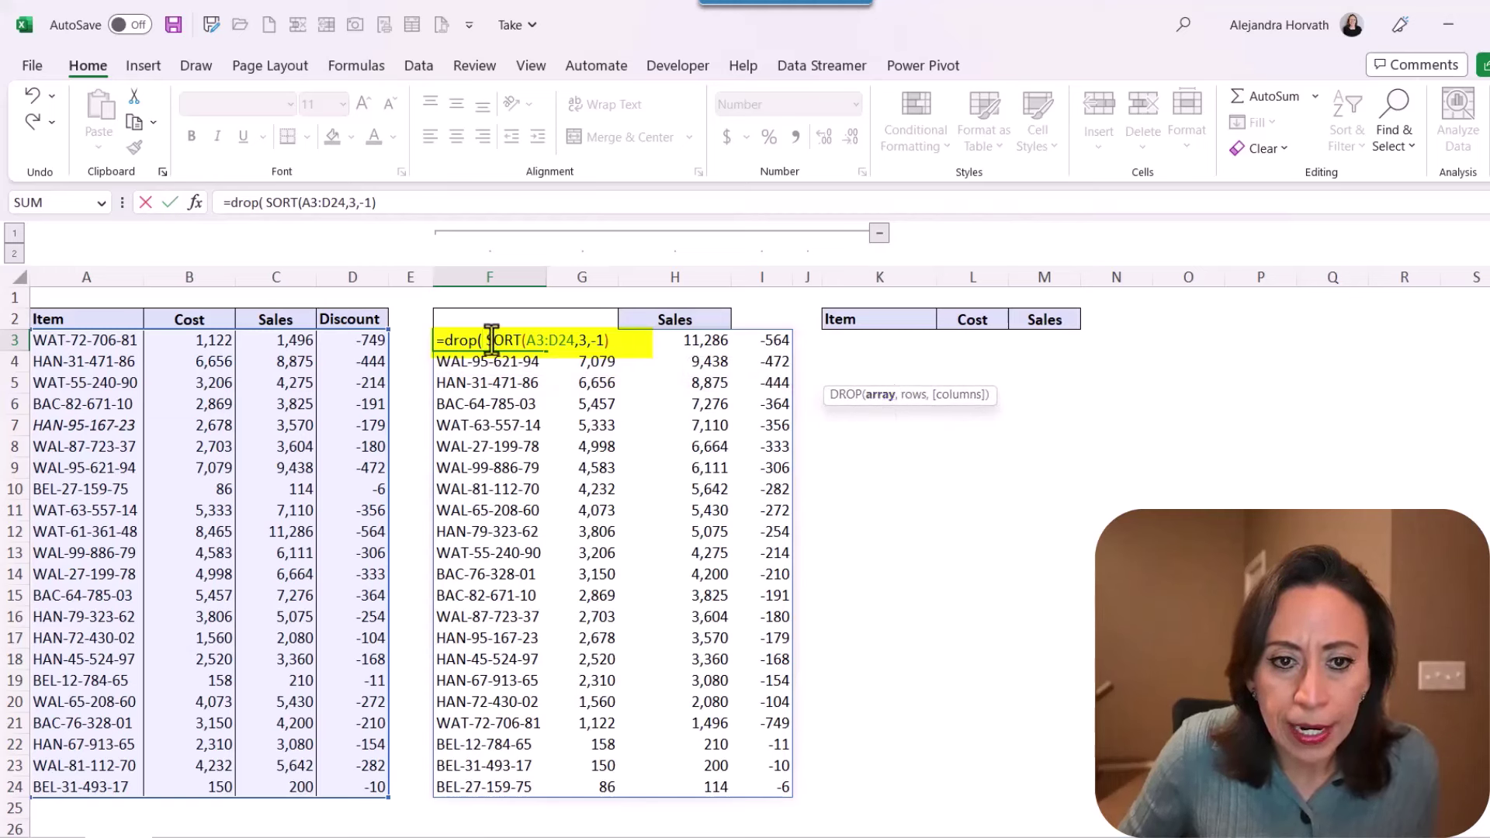
pyautogui.moveTo(492, 340); pyautogui.dragTo(603, 341)
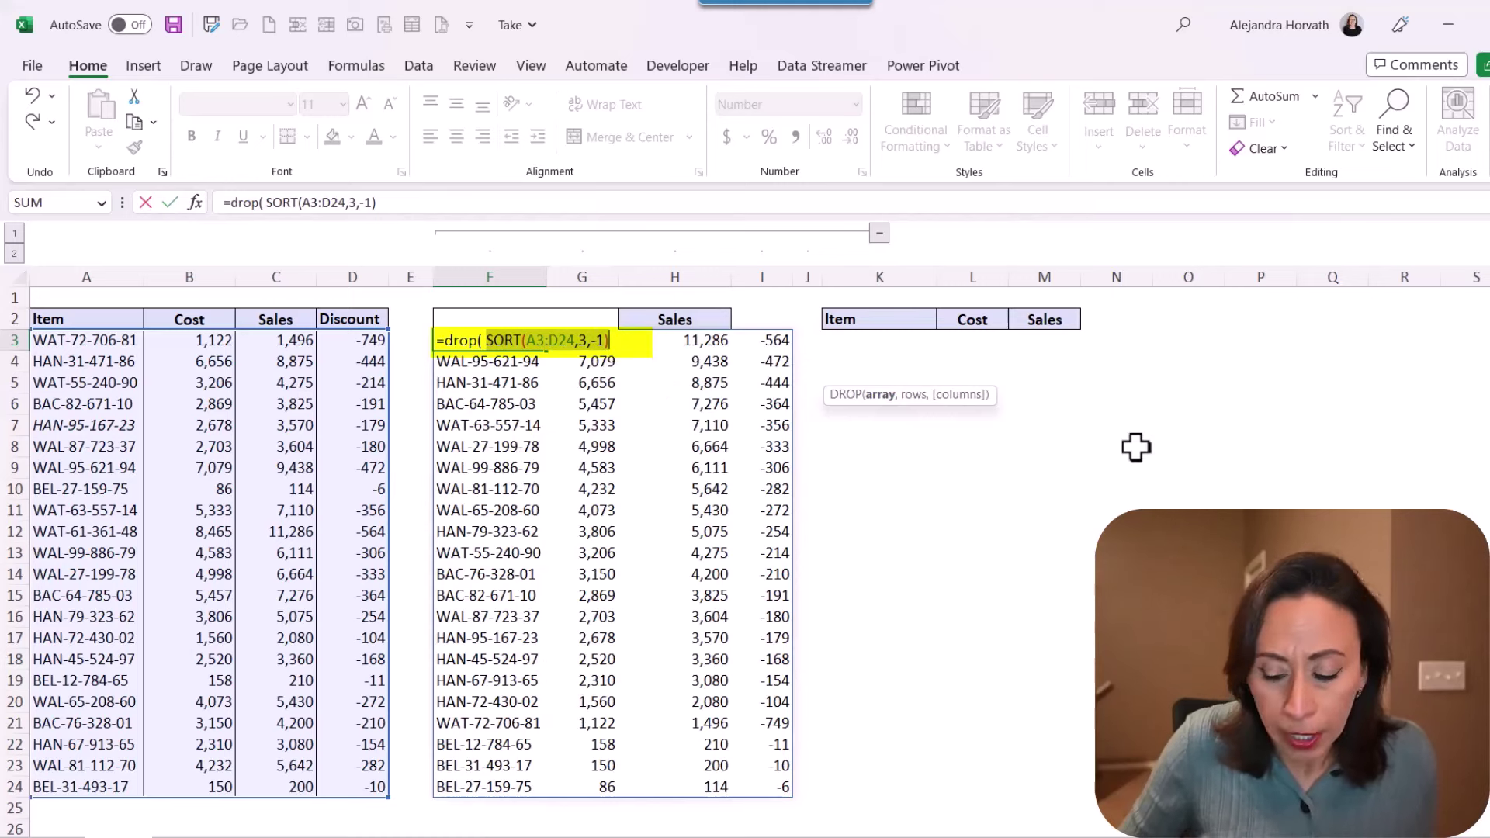
pyautogui.press('Right')
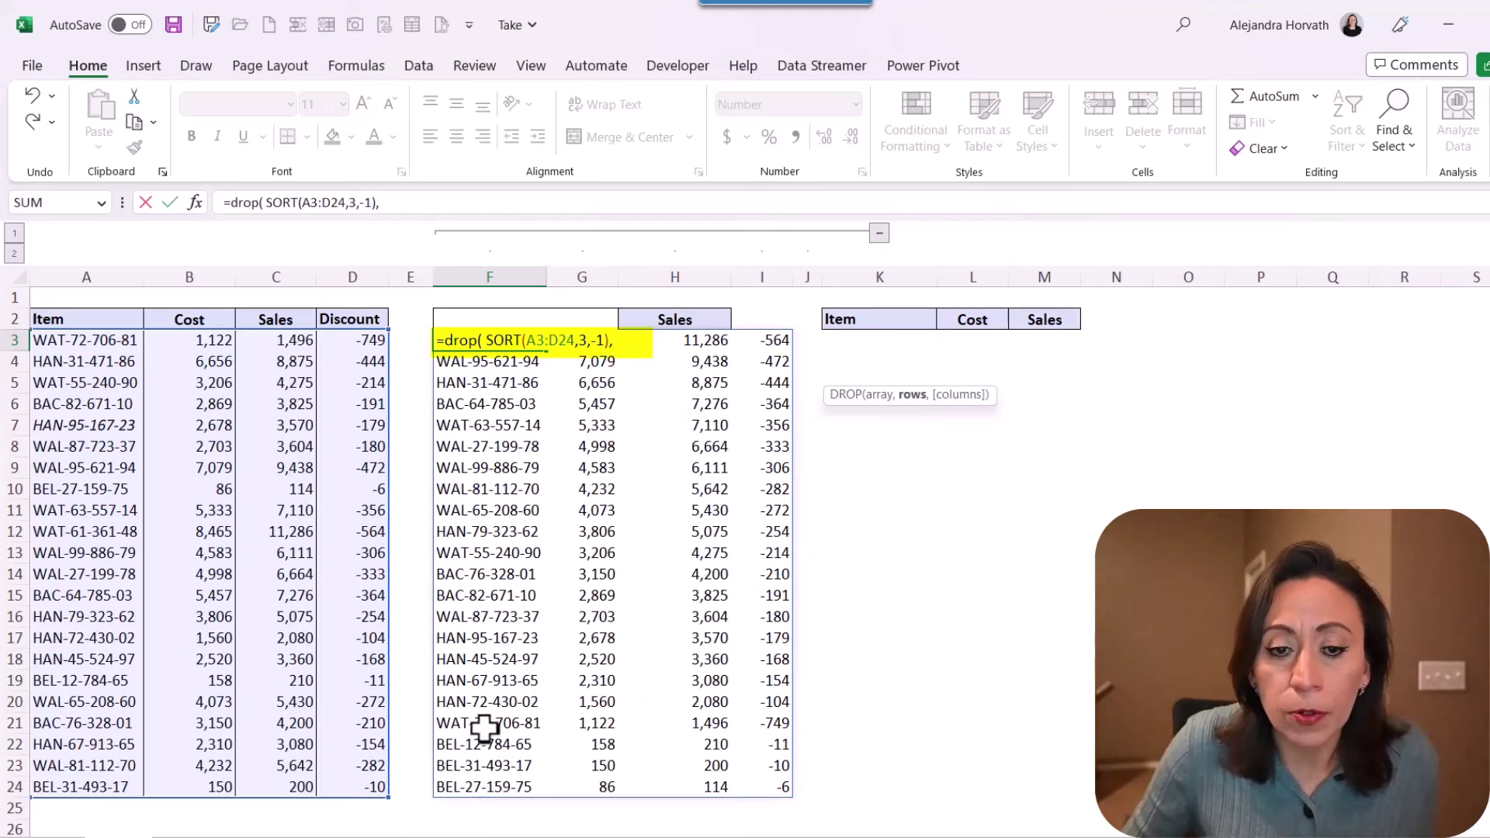
pyautogui.write('-5,-1')
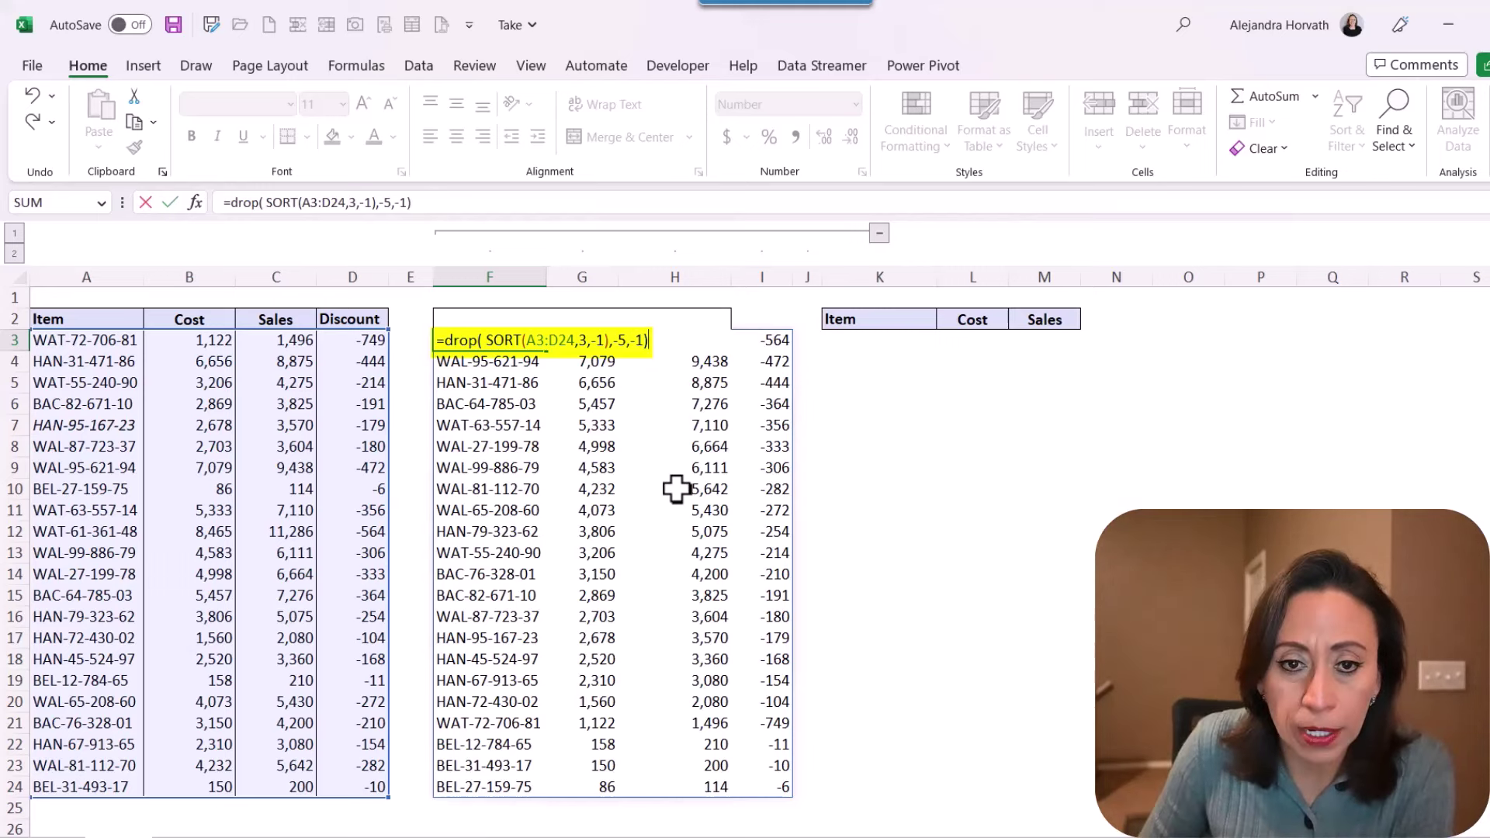
pyautogui.press('Return')
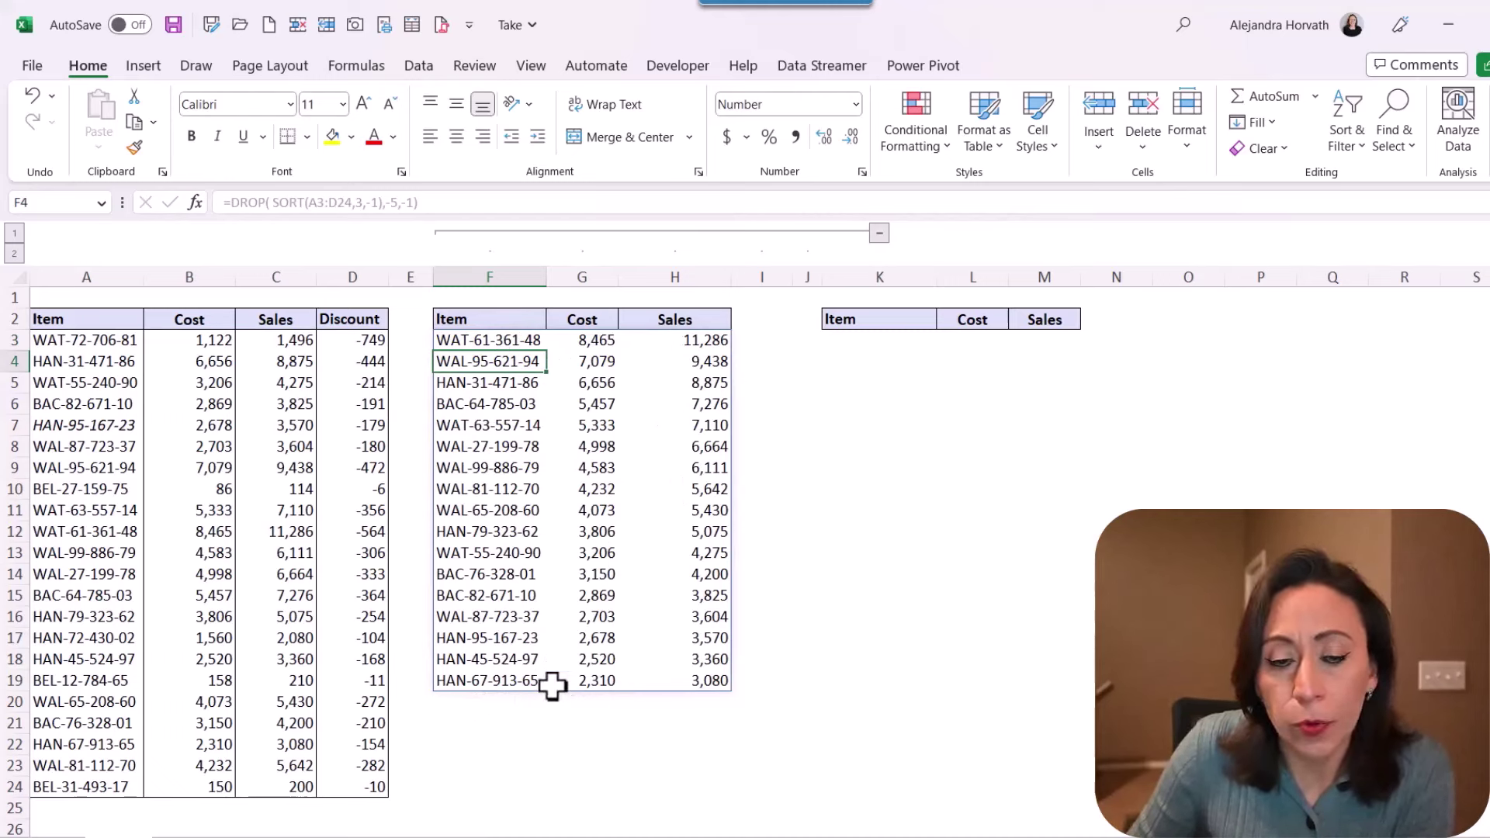
pyautogui.click(526, 341)
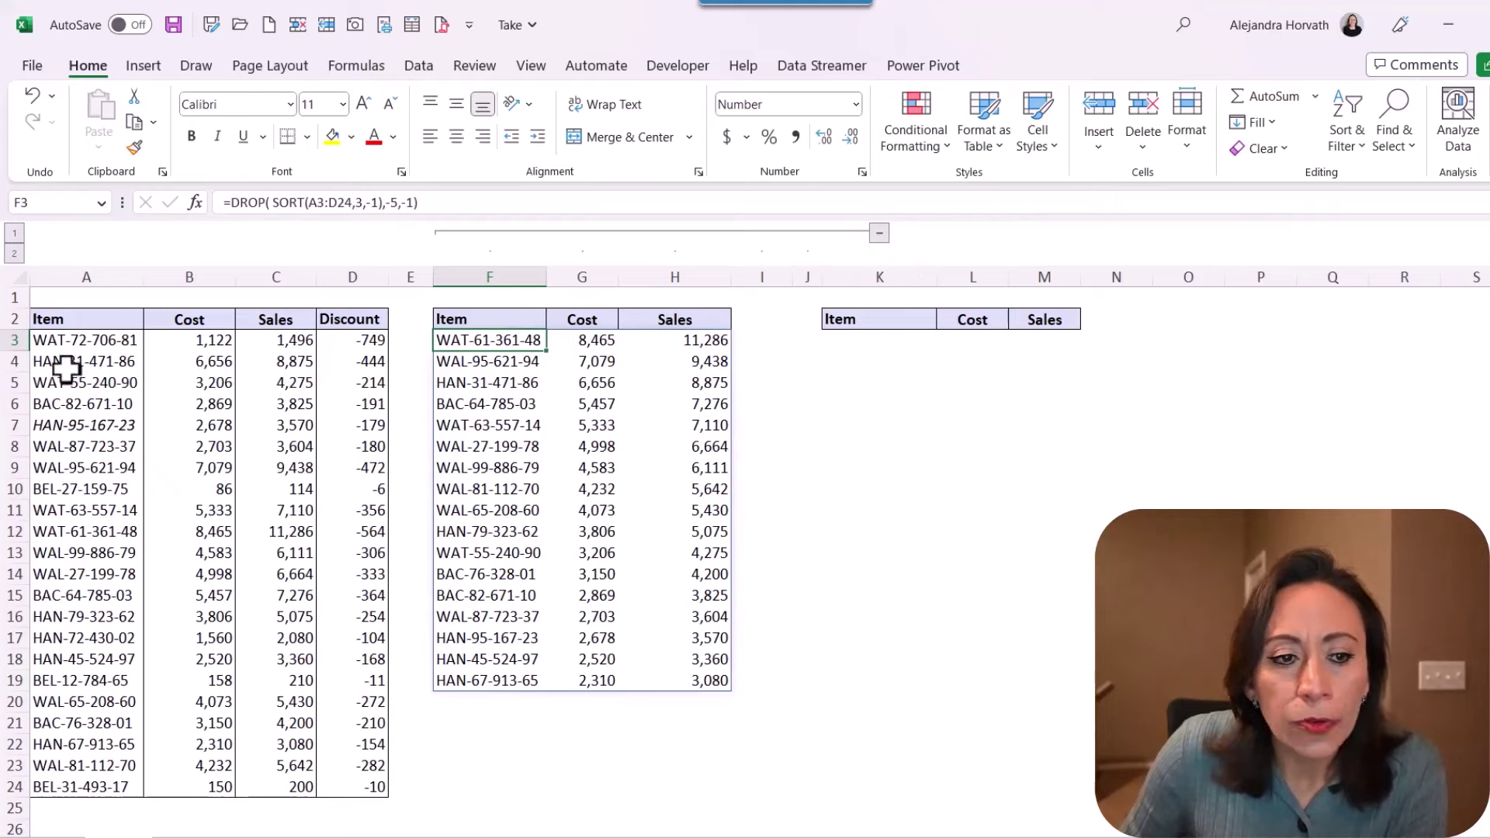
pyautogui.moveTo(78, 447); pyautogui.dragTo(77, 616)
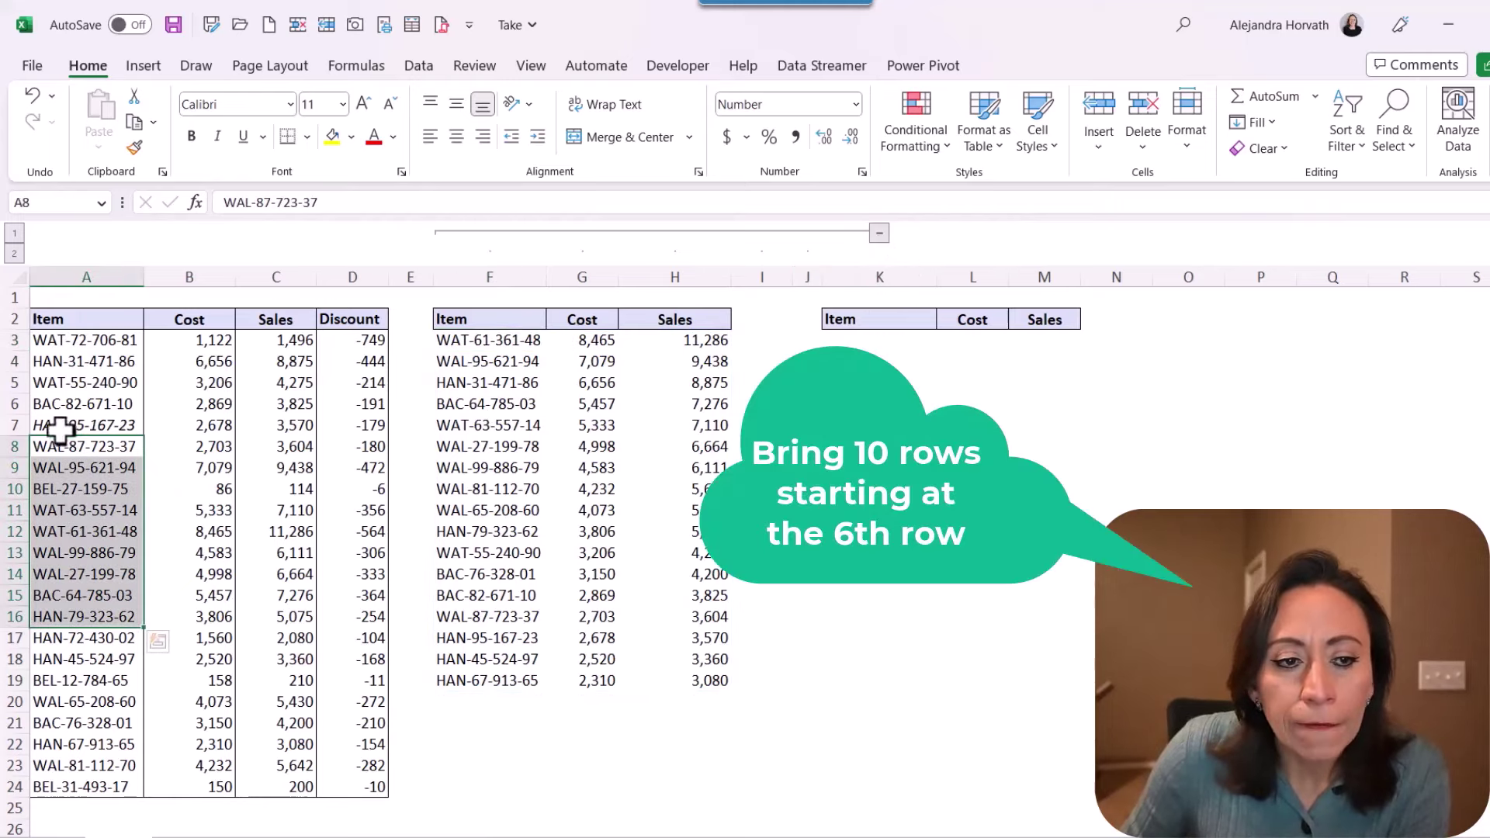
# Collapse grouped columns F–J and enter =DROP(A3:D24,5,-1) in K3.
pyautogui.click(885, 343)
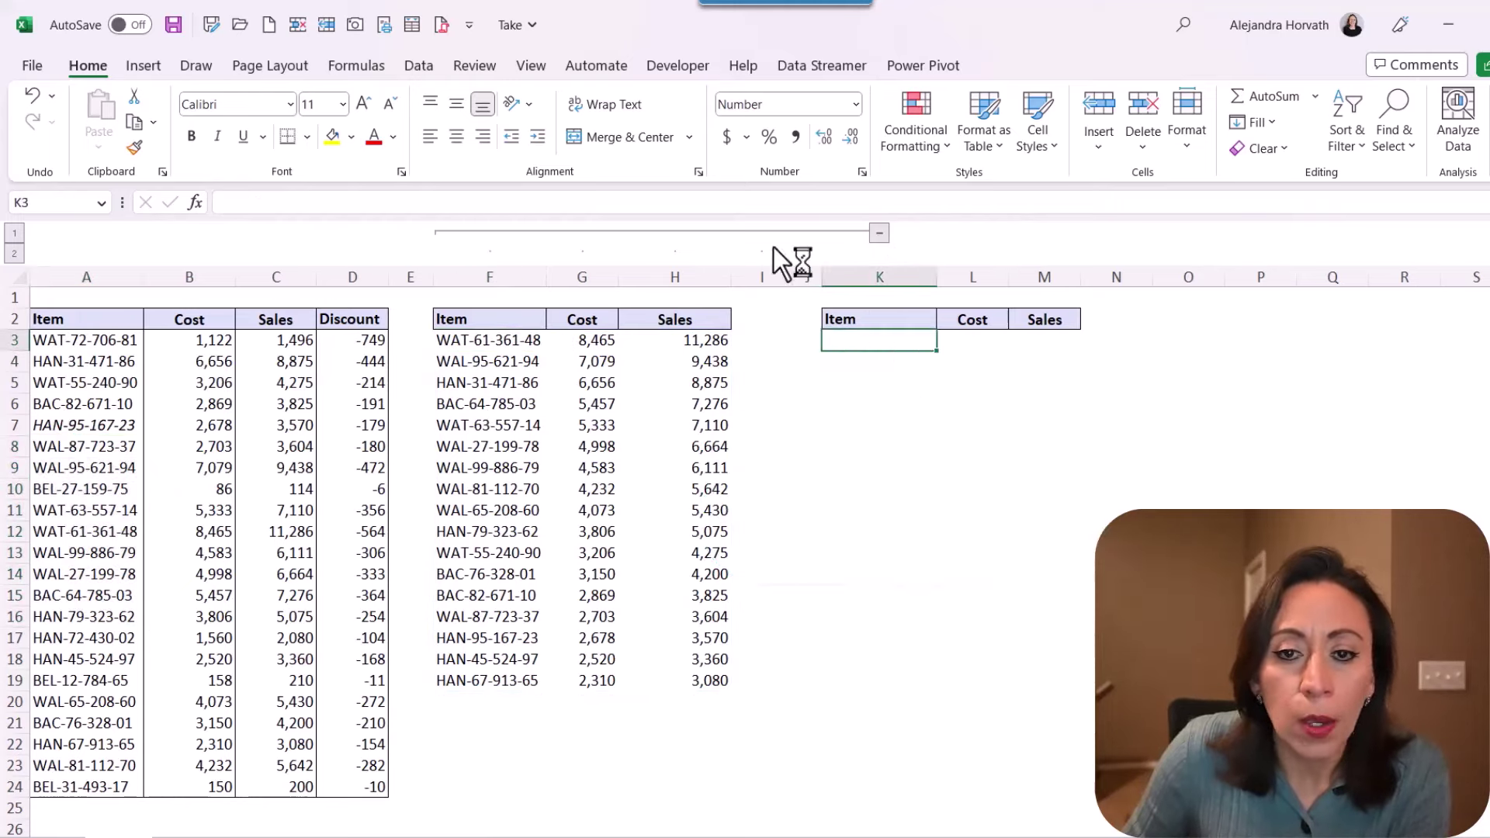
pyautogui.click(880, 233)
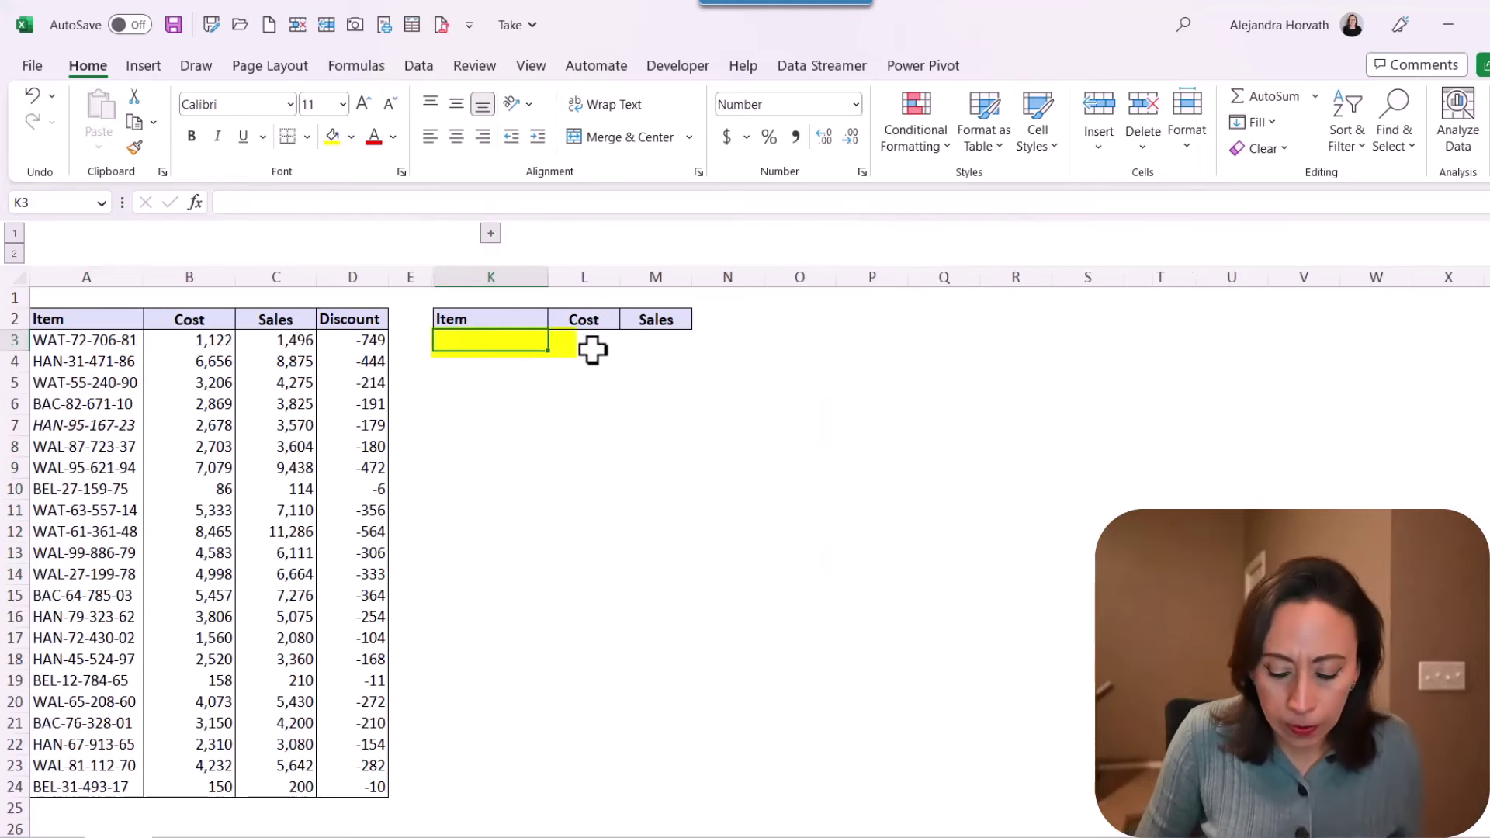
pyautogui.write('=')
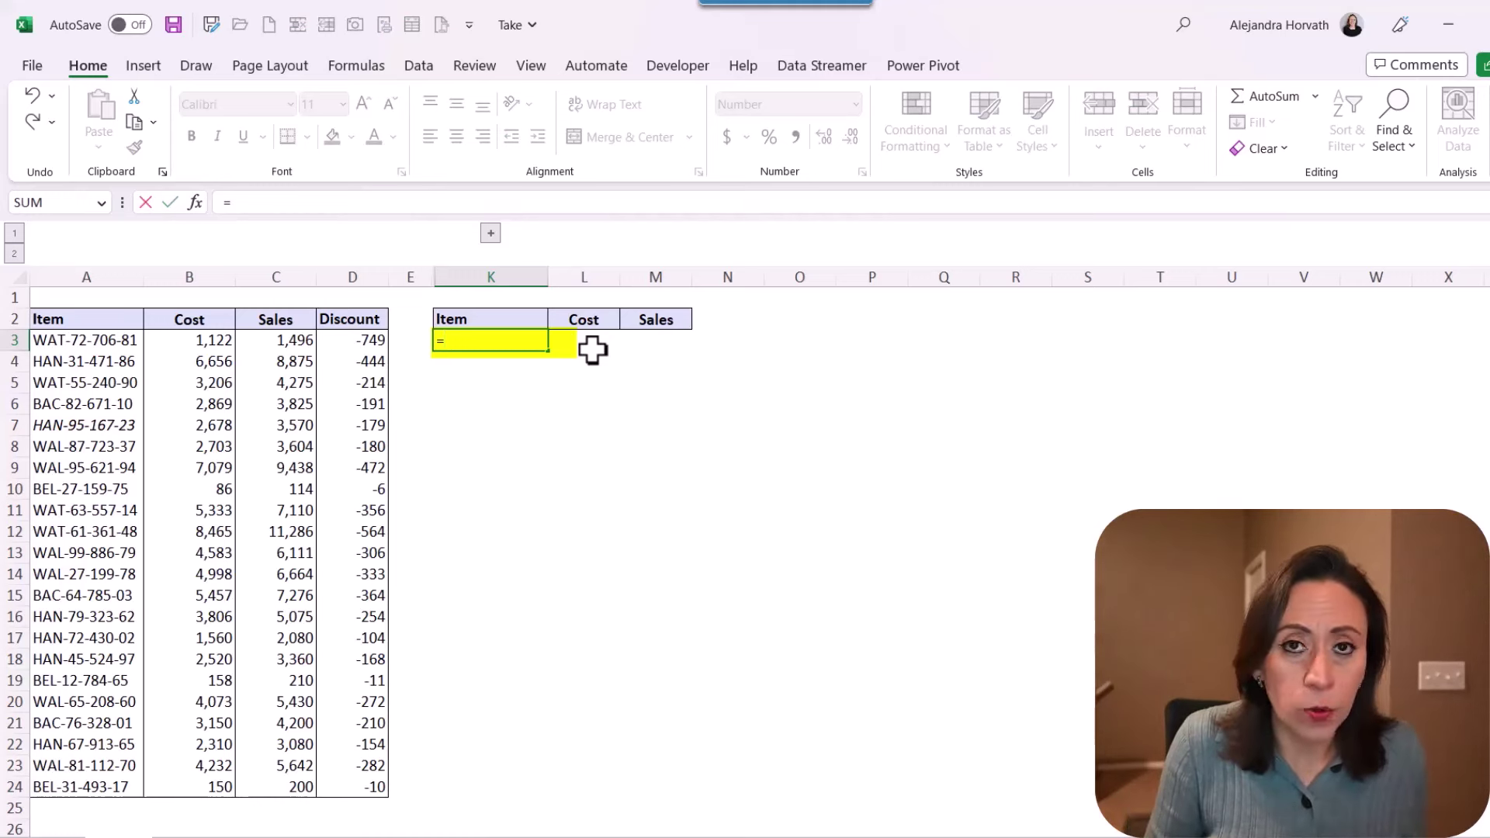
pyautogui.write('drop(')
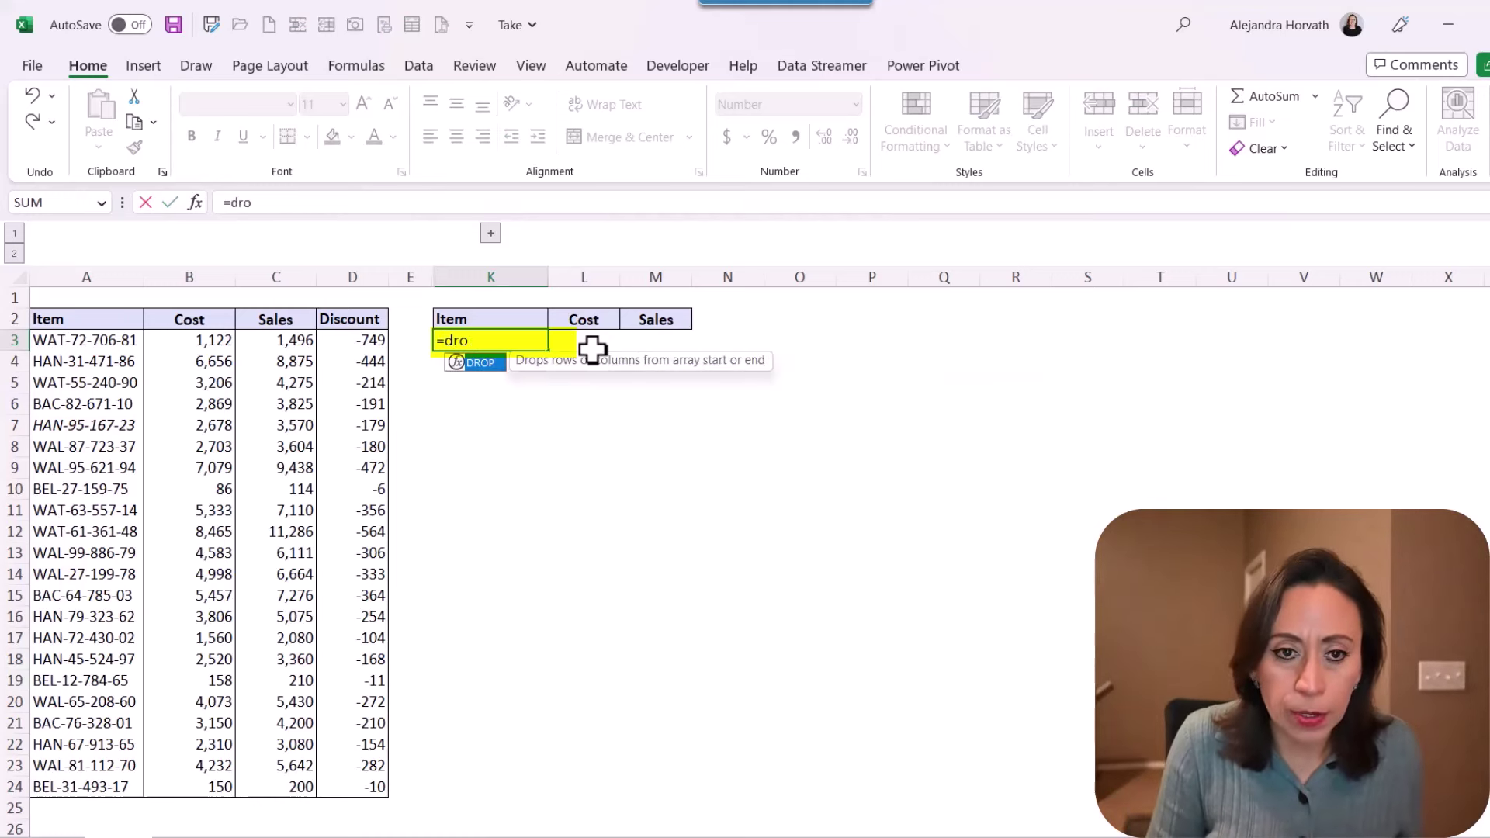
pyautogui.press('Left')
pyautogui.press('Left')
pyautogui.press('Left')
pyautogui.press('Left')
pyautogui.press('Left')
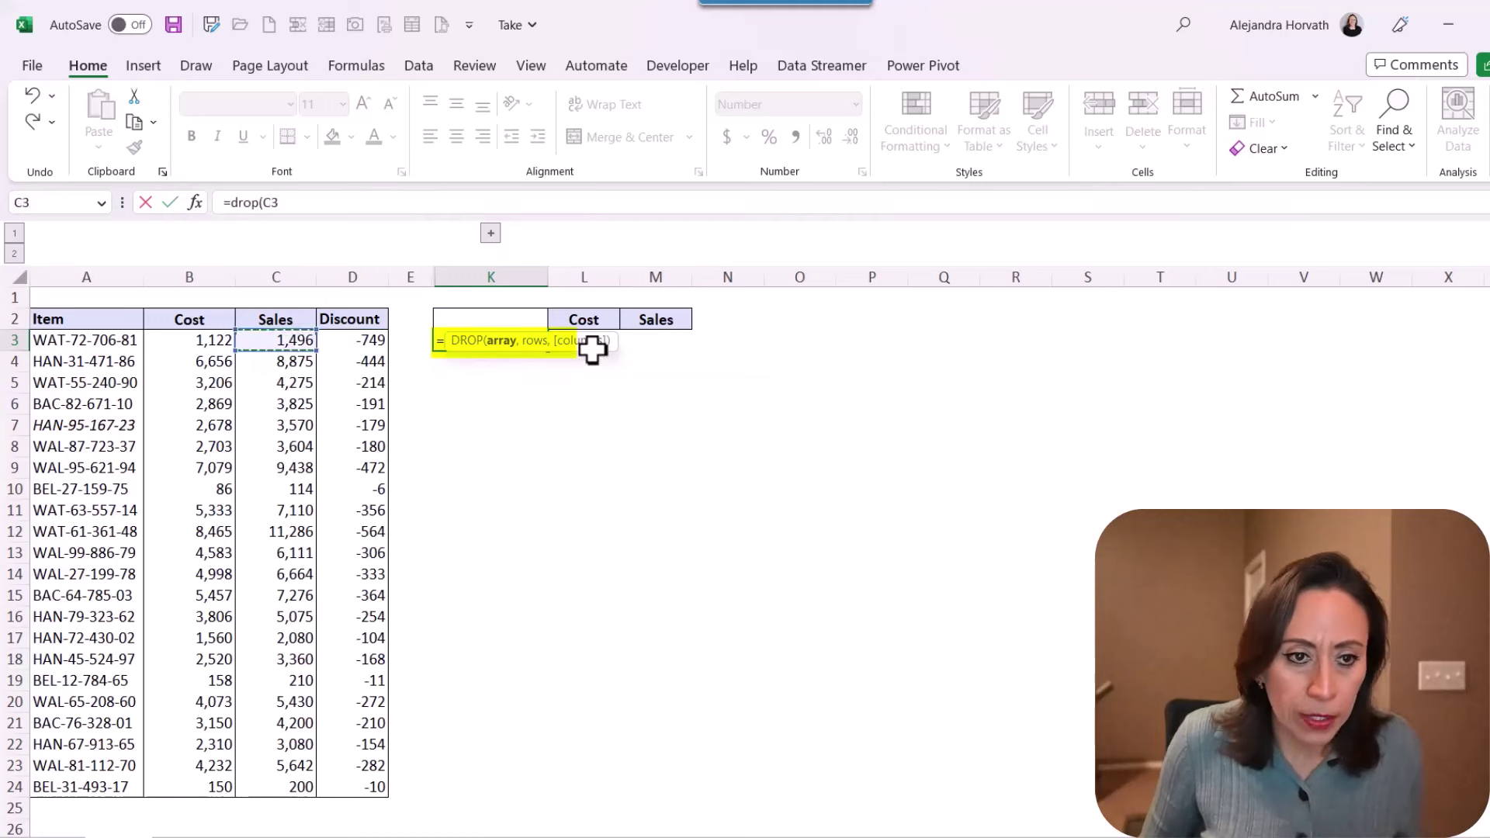
pyautogui.hotkey('ctrl', 'shift', 'Down')
pyautogui.hotkey('ctrl', 'shift', 'Right')
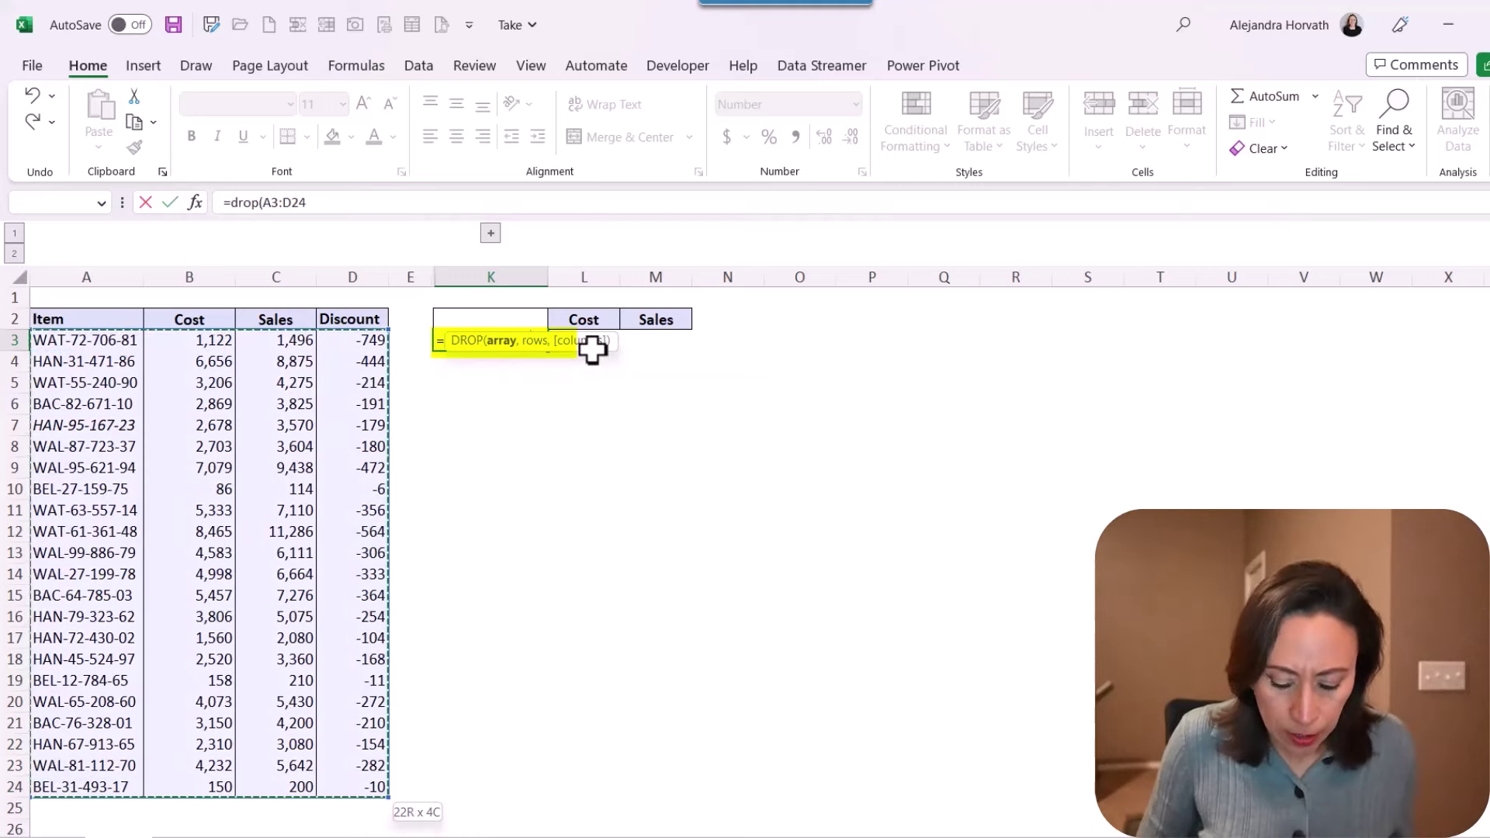
pyautogui.write(',5,')
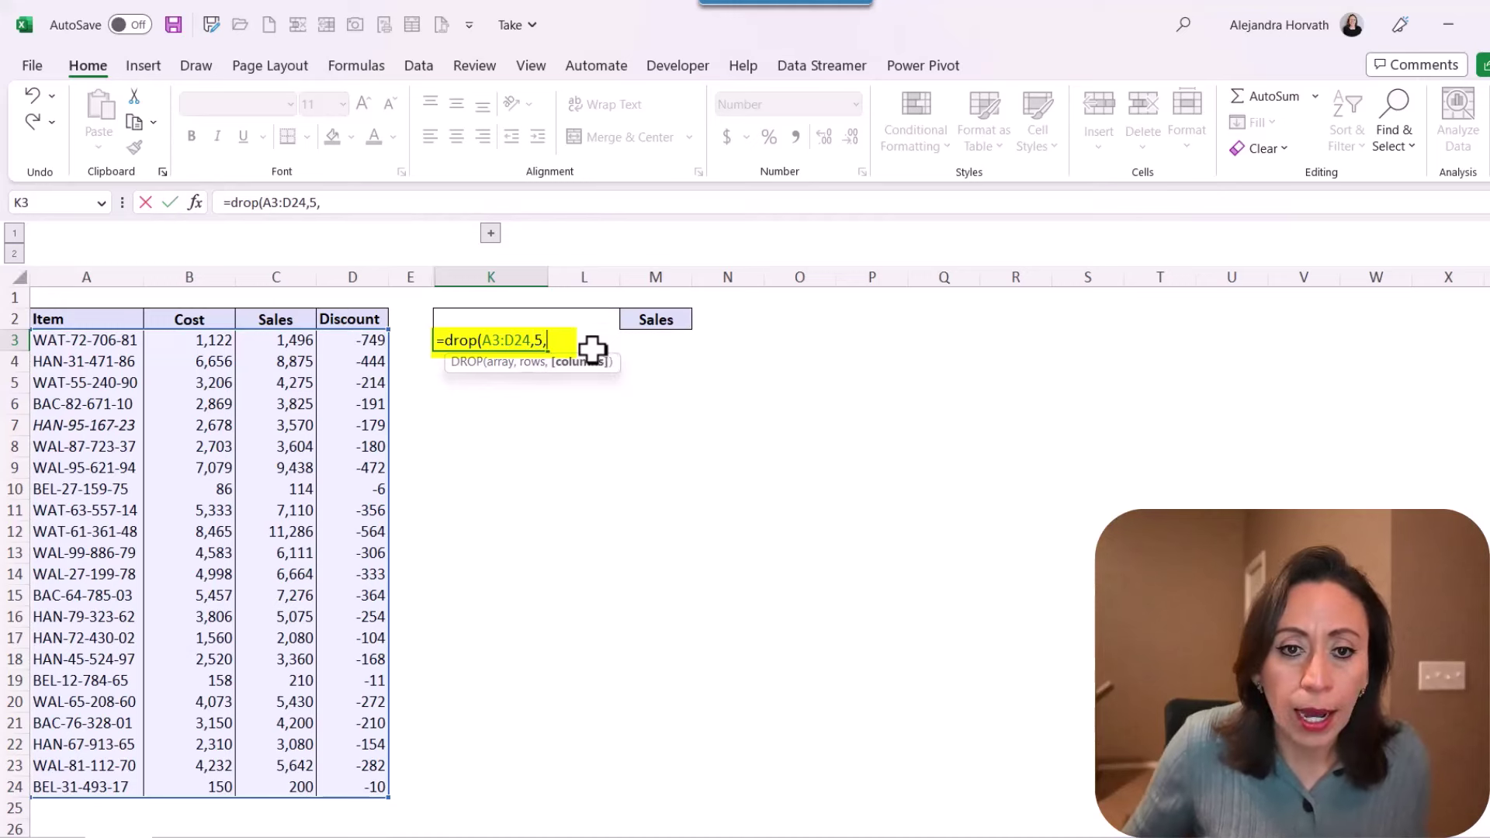
pyautogui.write('-1)')
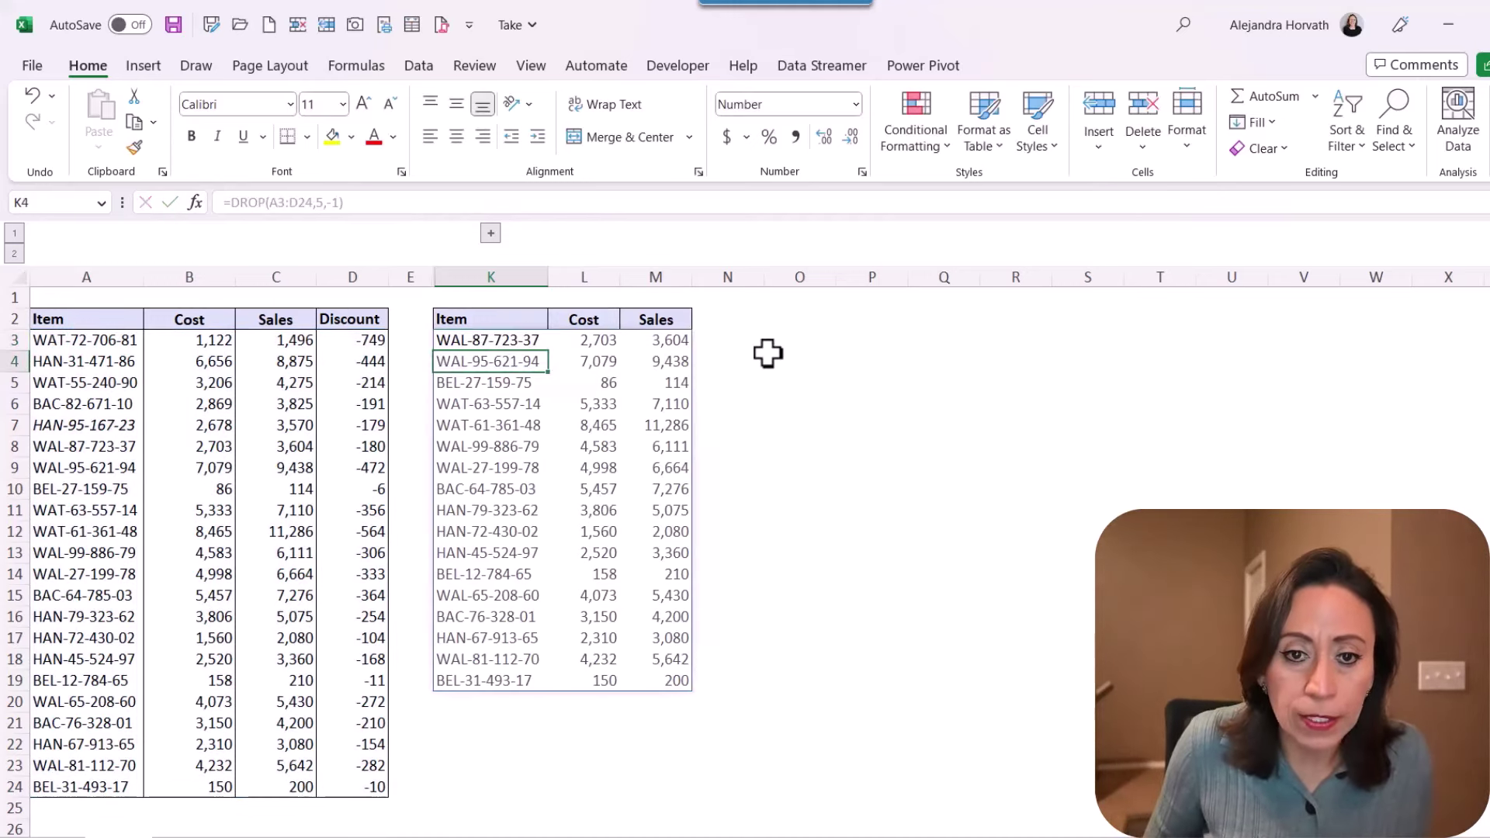
pyautogui.press('Return')
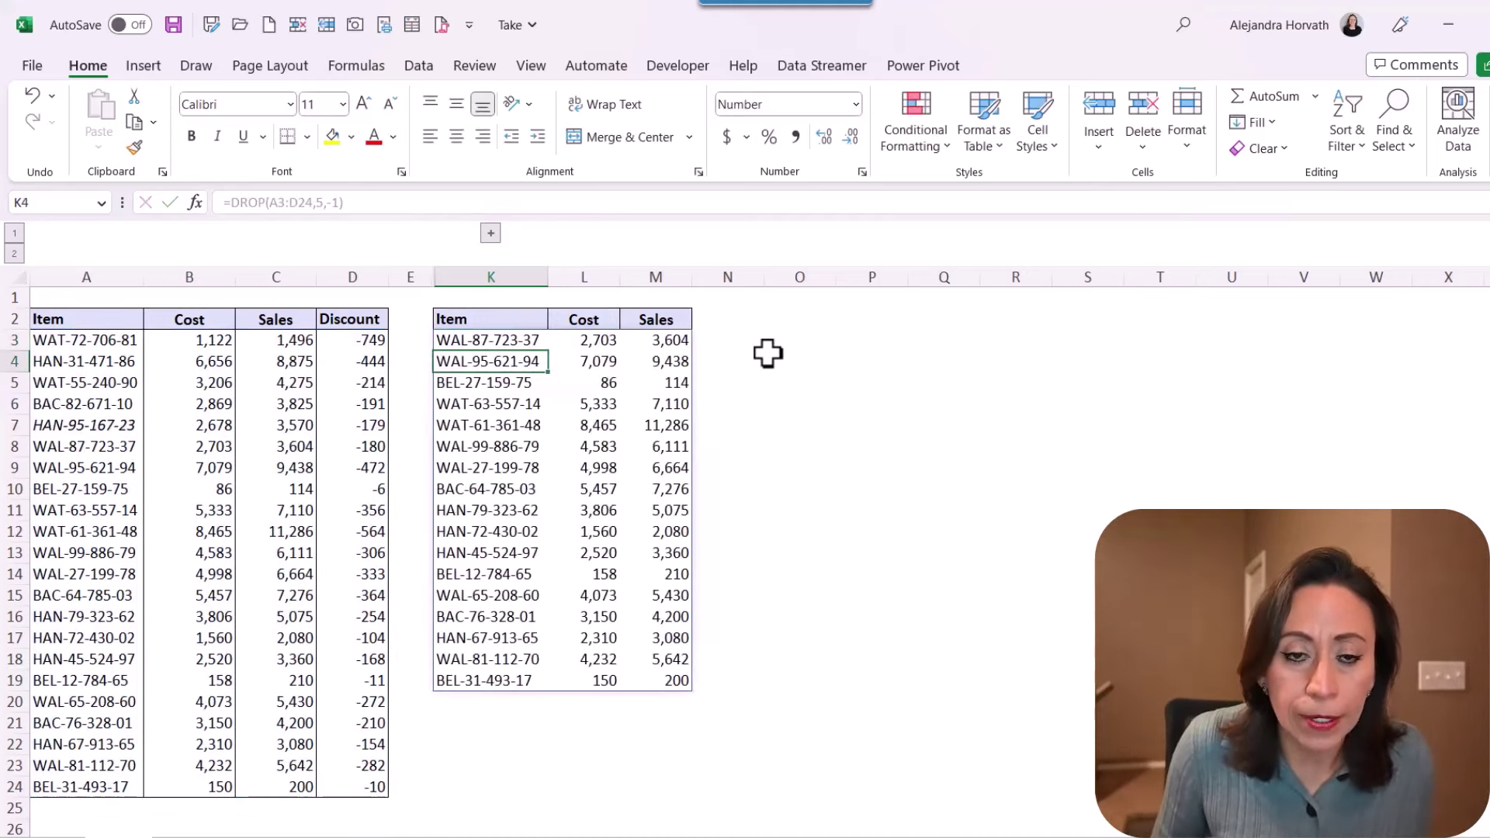
# Rewrite K3 as =TAKE(DROP(A3:D24,5,-1),10) to keep only the first 10 rows.
pyautogui.click(518, 336)
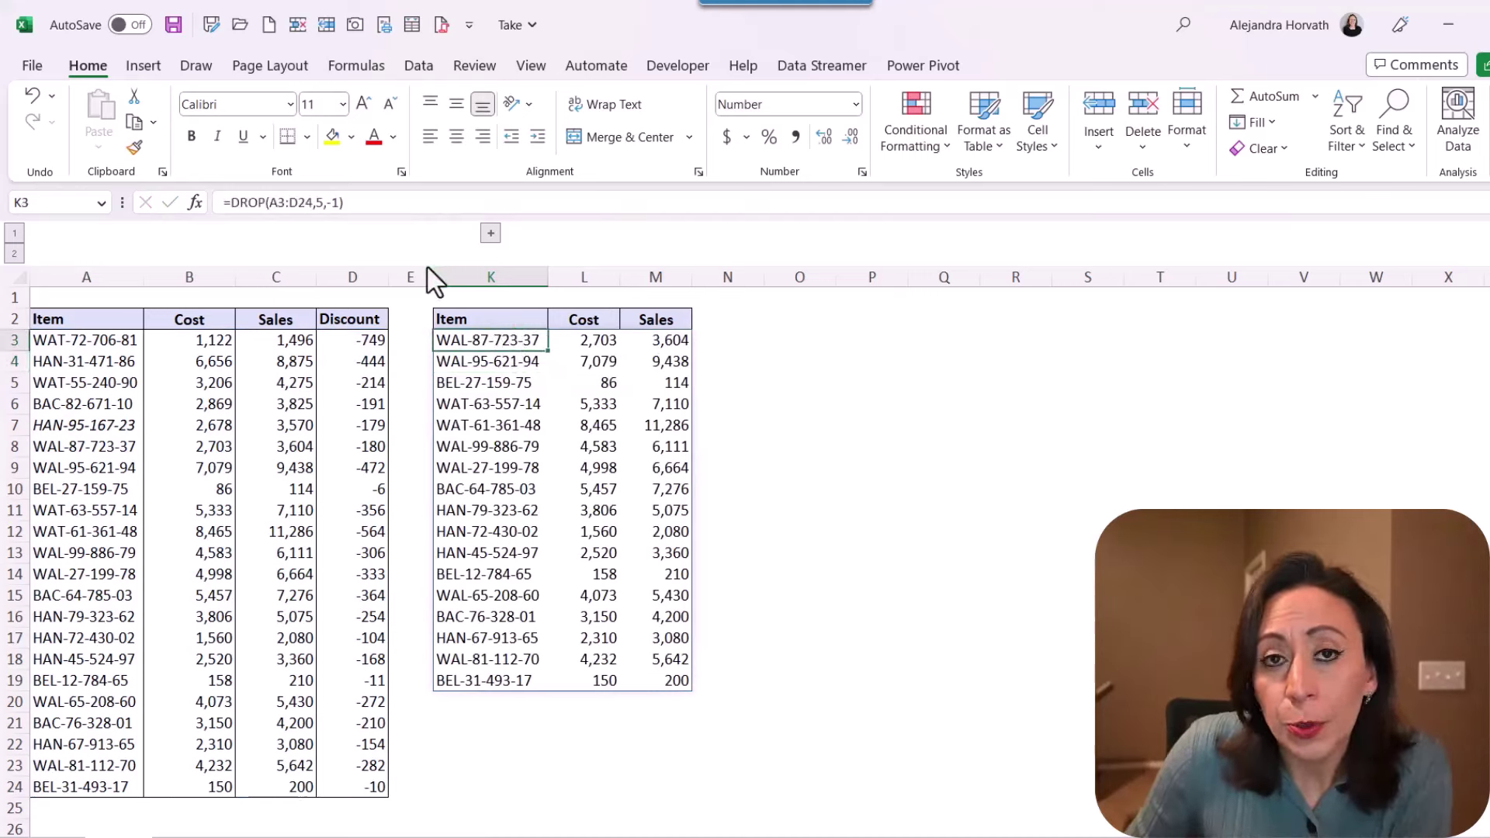
pyautogui.doubleClick(515, 339)
pyautogui.click(441, 342)
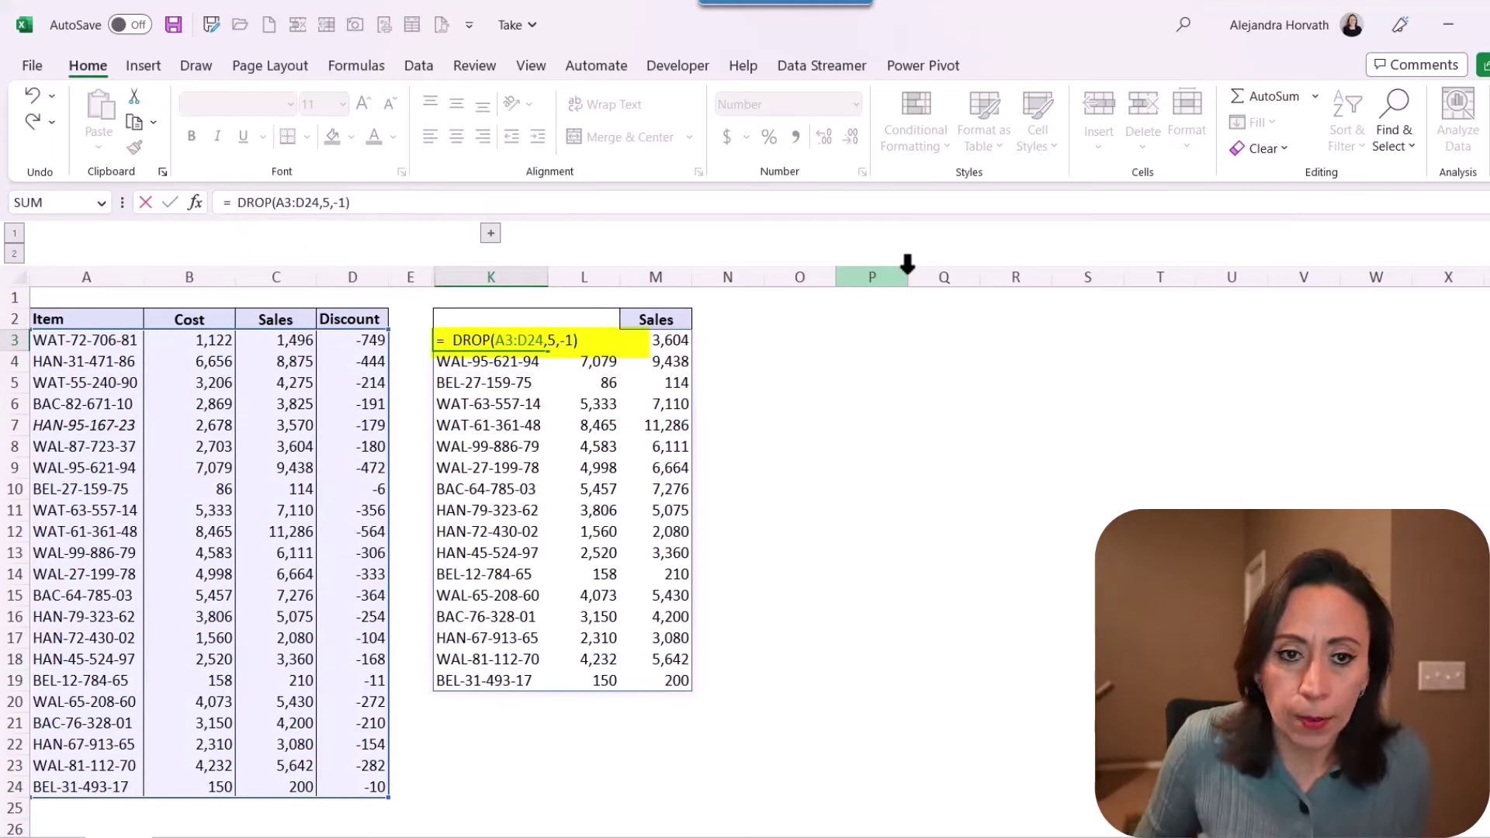
pyautogui.write('take')
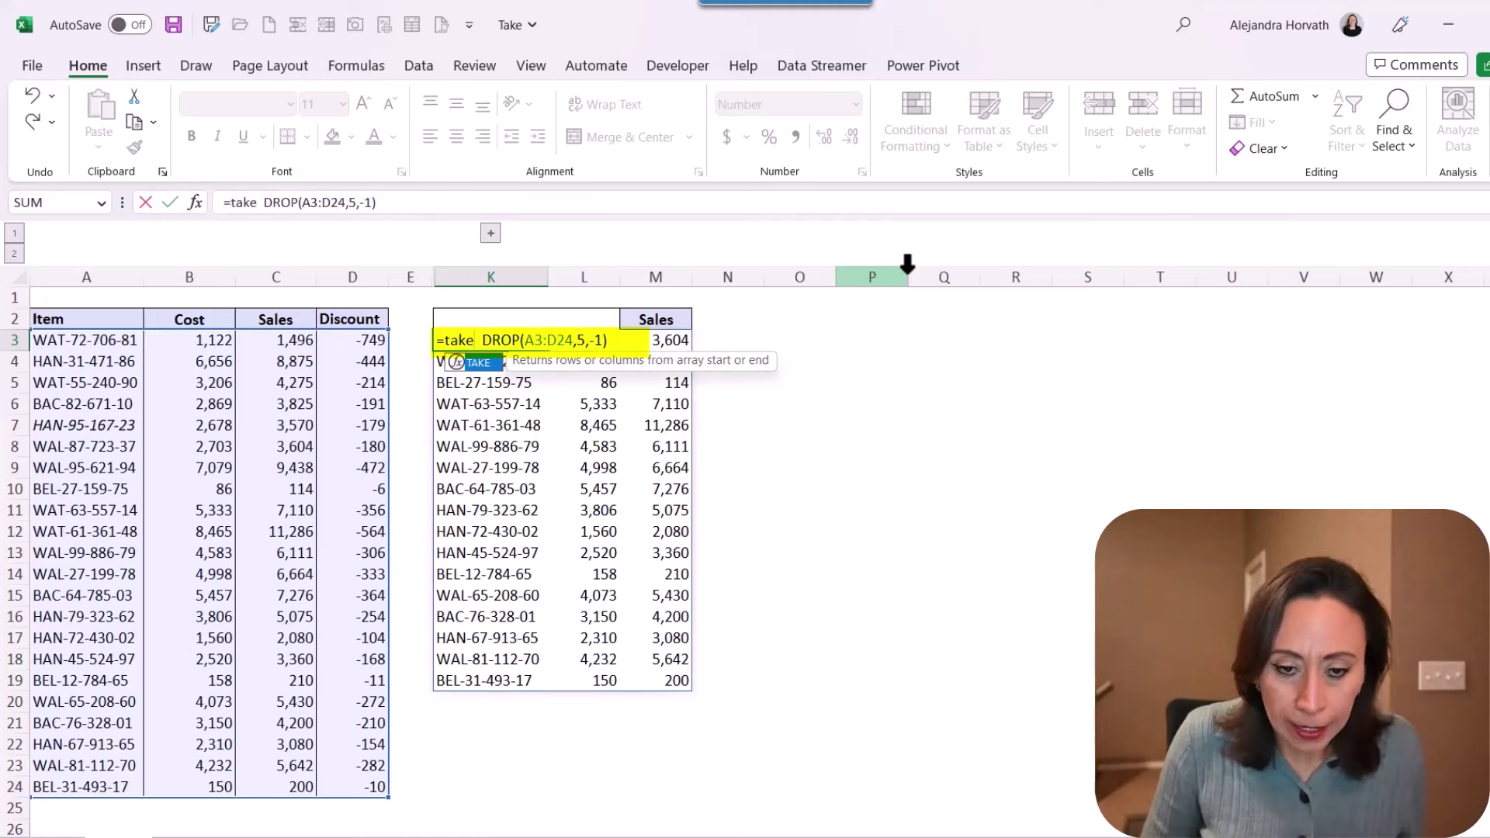
pyautogui.write('(')
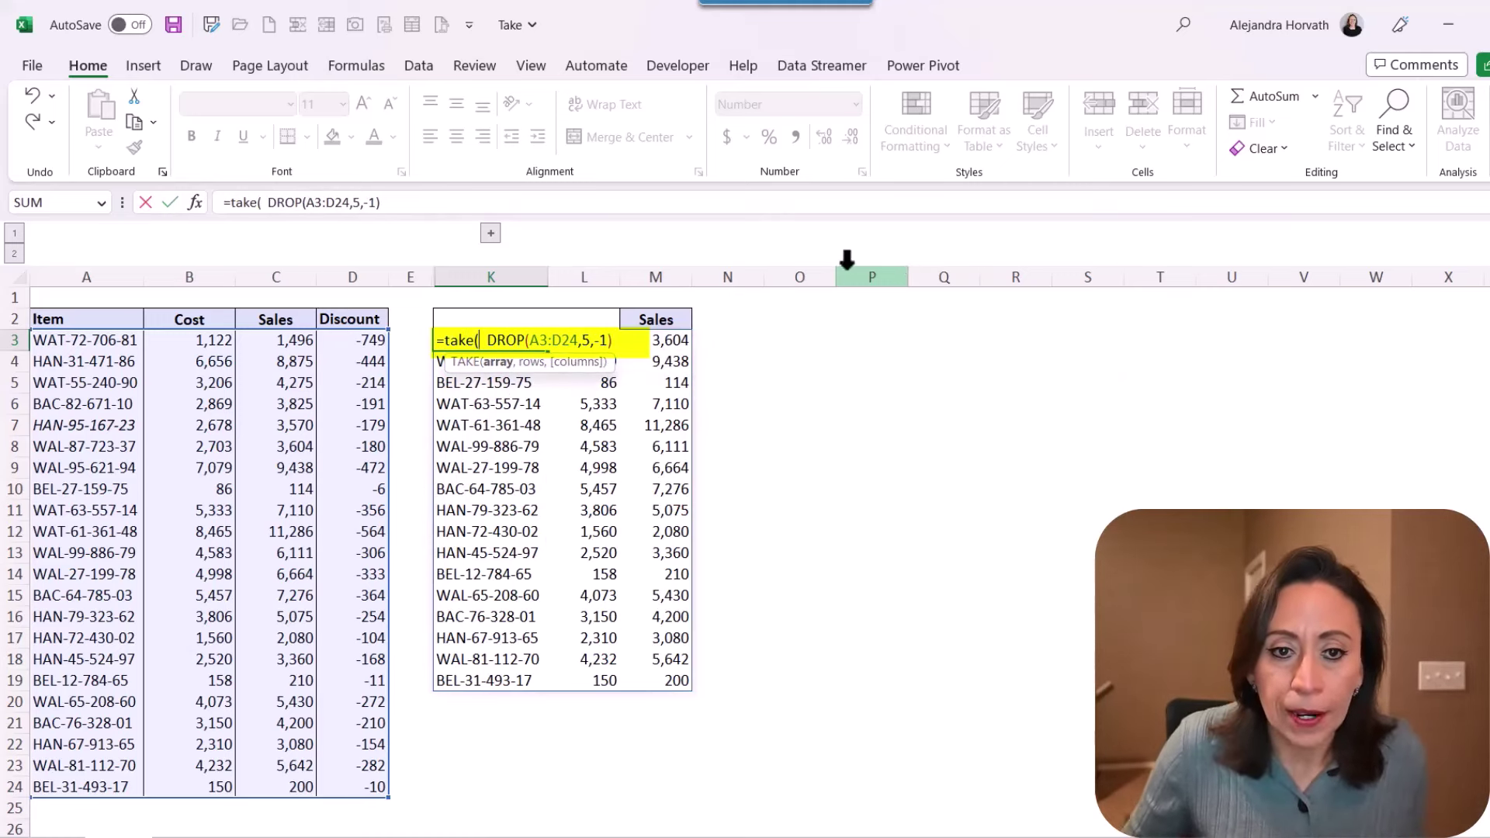
pyautogui.hotkey('shift', 'End')
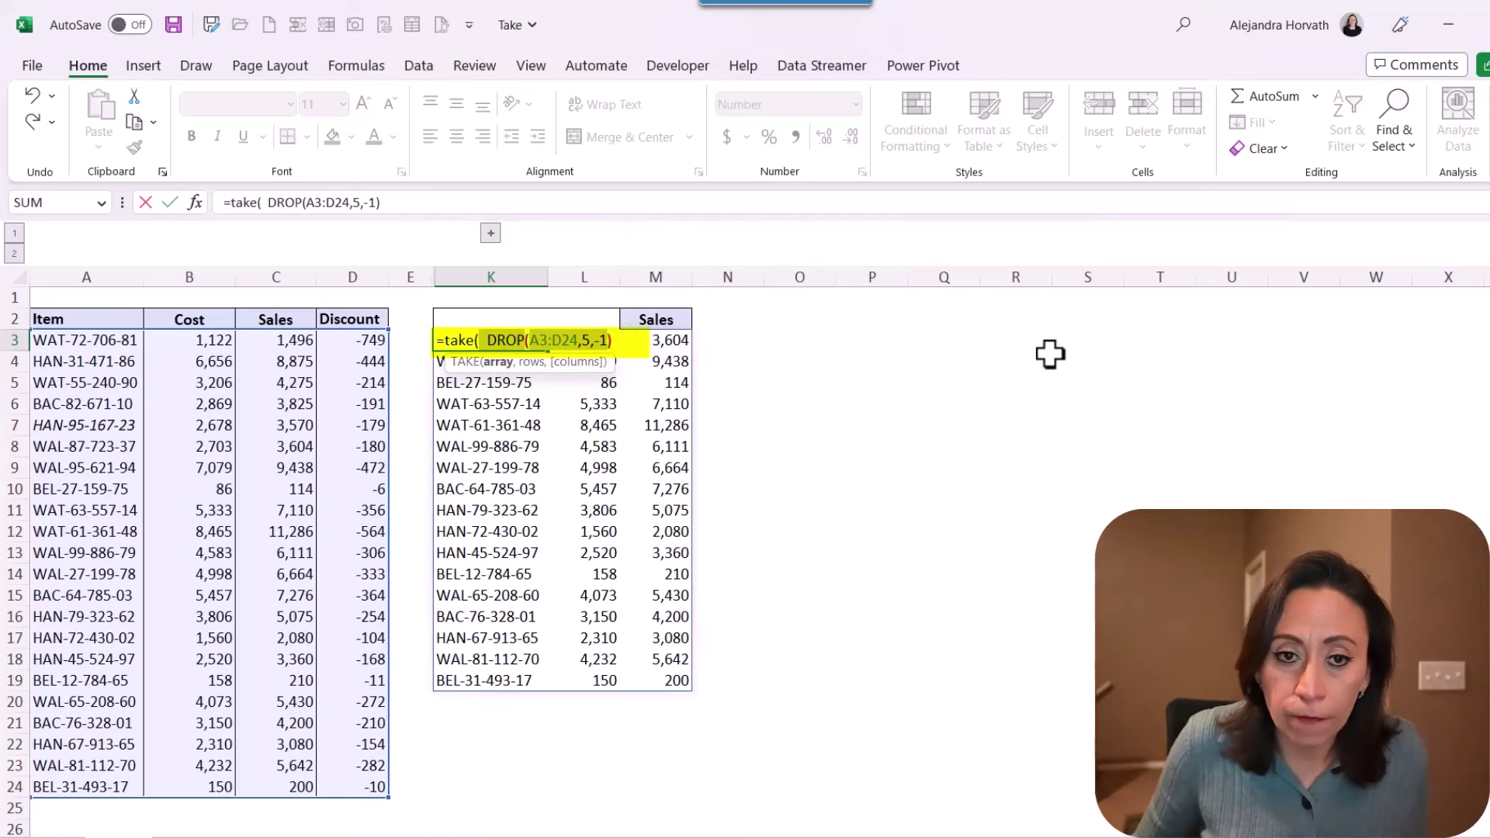
pyautogui.press('Right')
pyautogui.write(',')
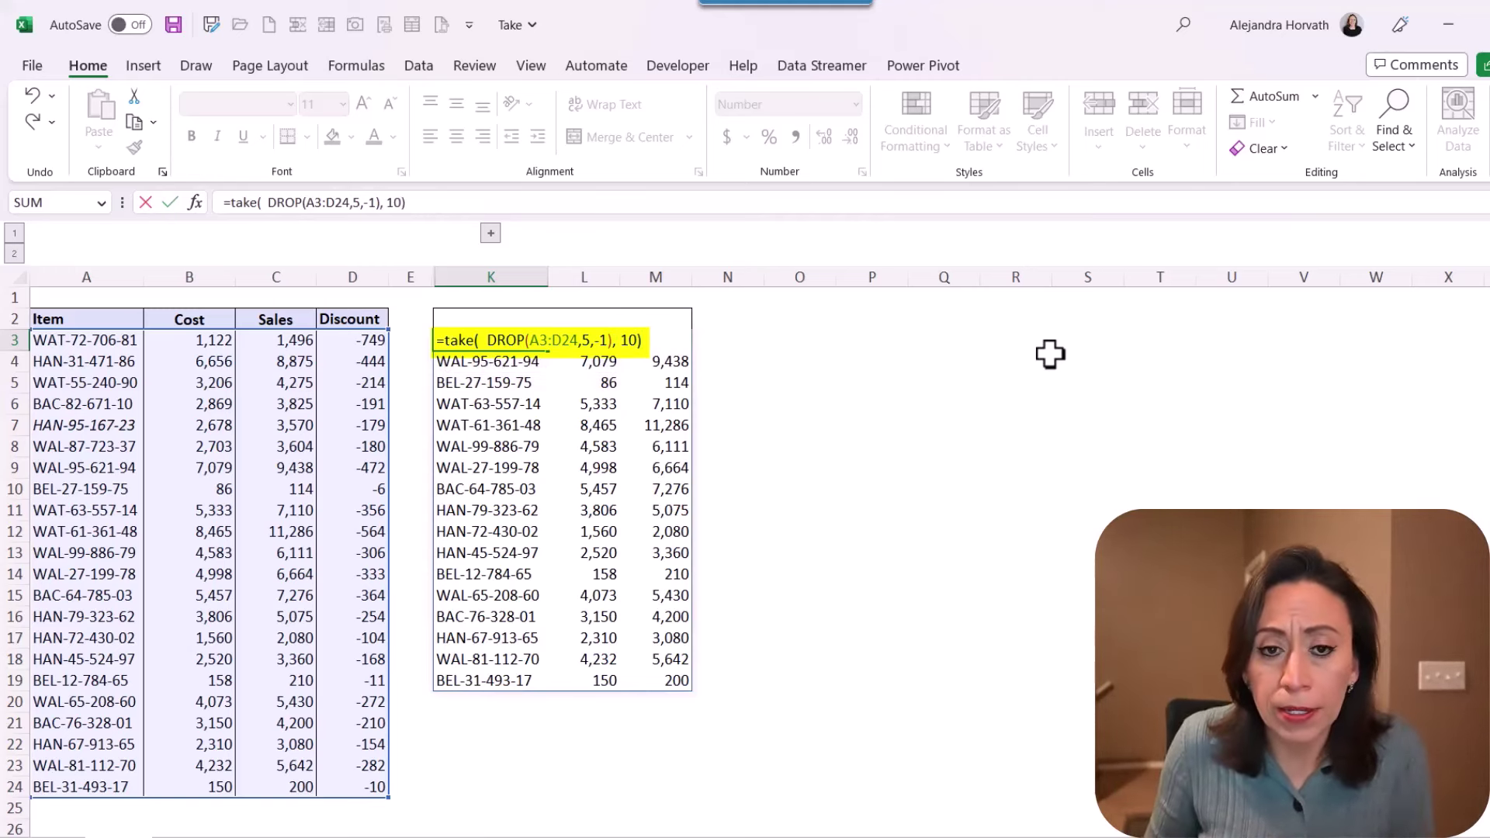
pyautogui.press('BackSpace')
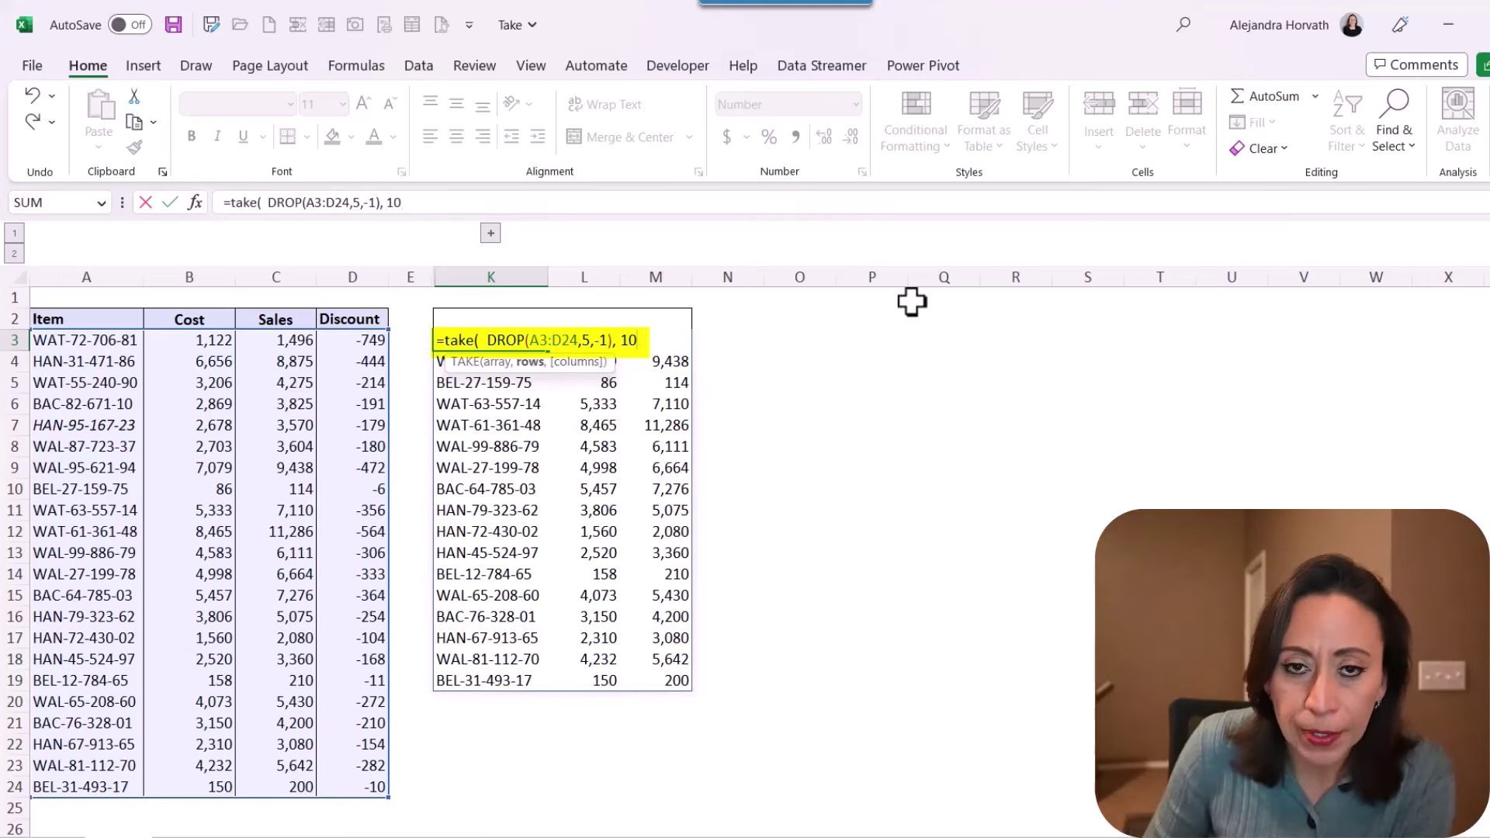
pyautogui.write(')')
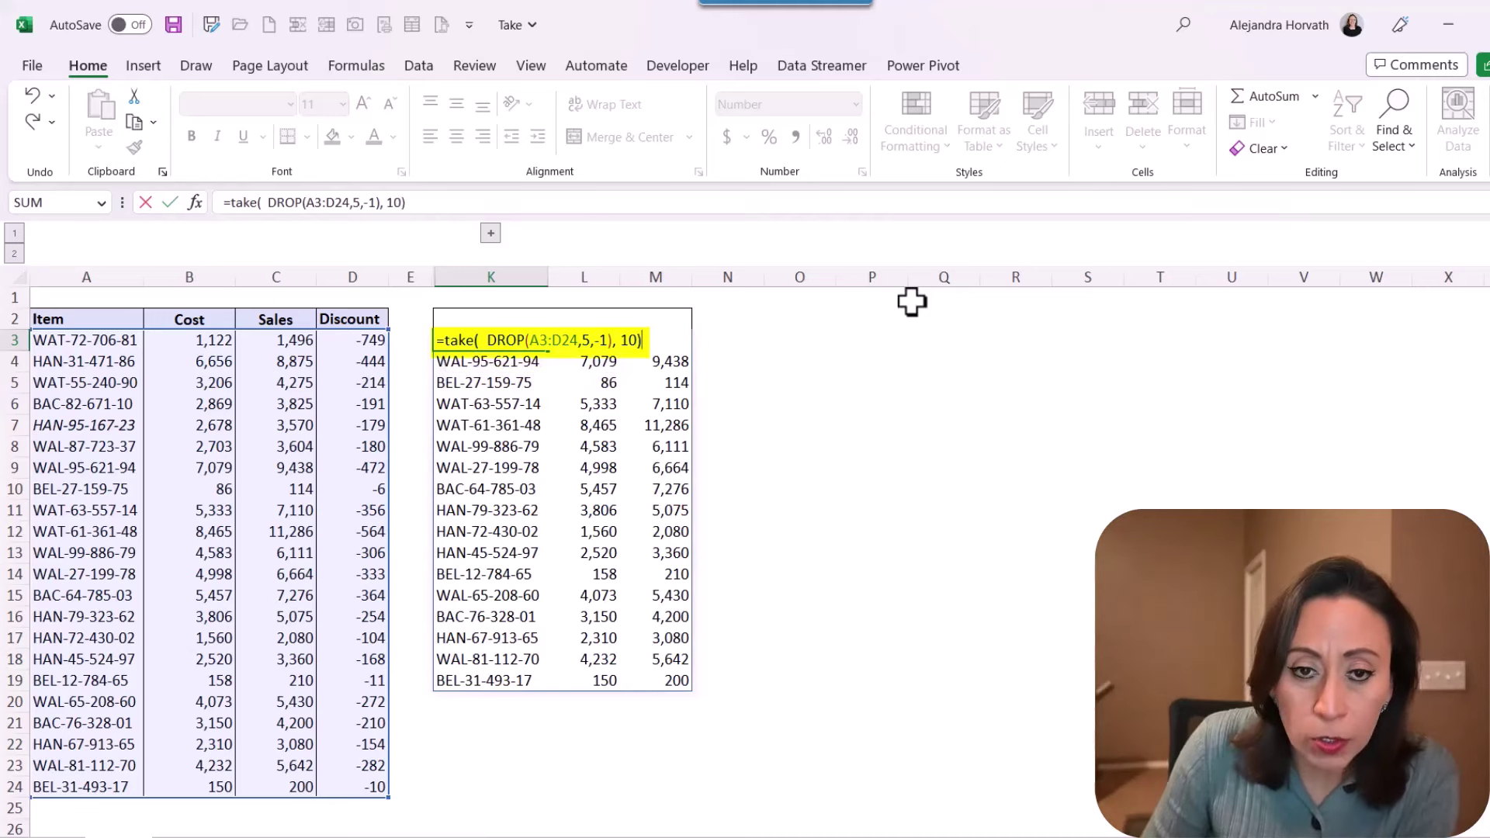
pyautogui.press('Return')
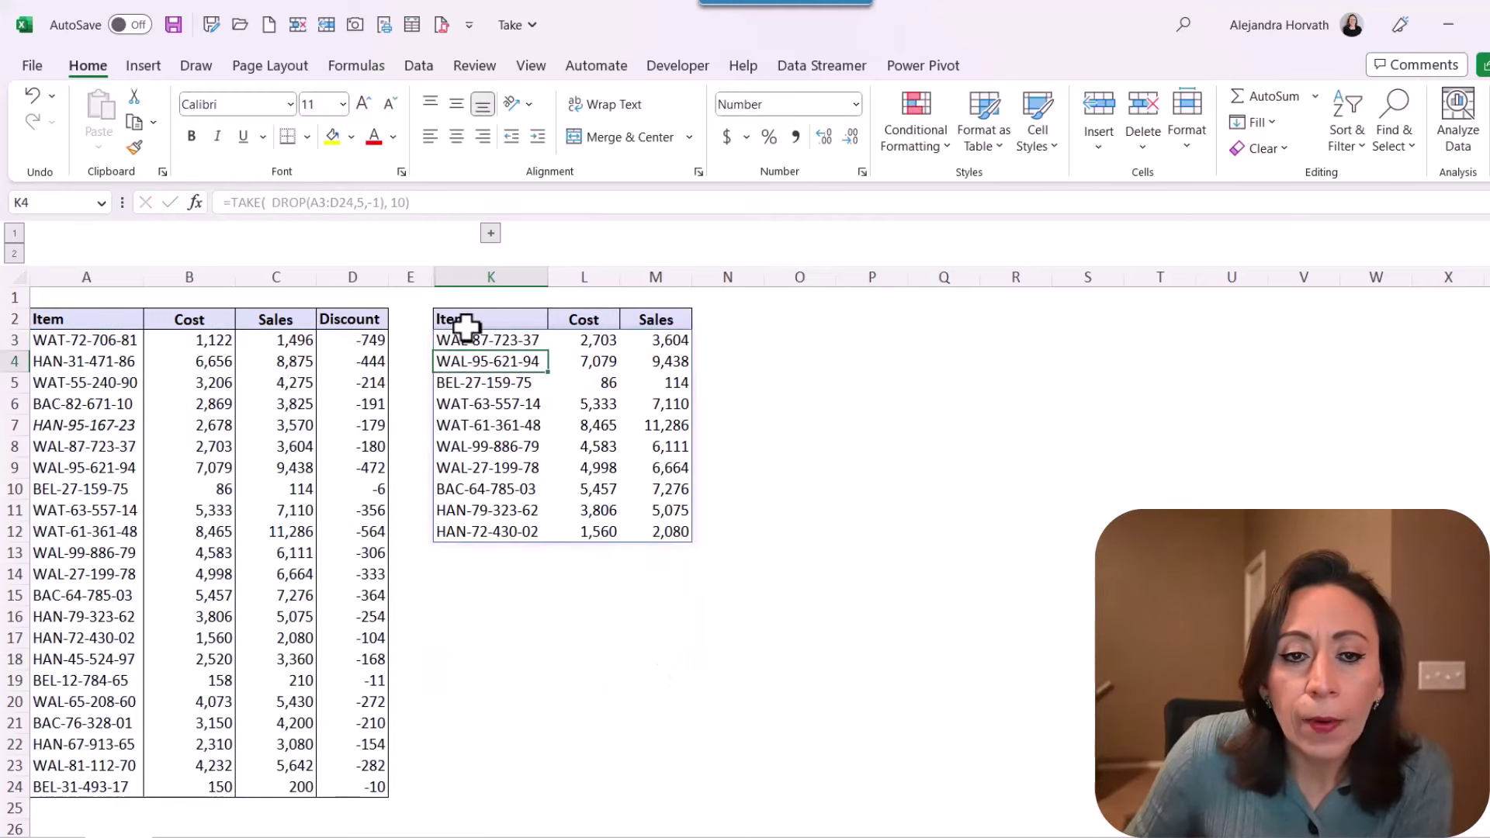
# Strip the TAKE wrapper from K3, restoring =DROP(A3:D24,5,-1) with all 17 rows.
pyautogui.moveTo(85, 447); pyautogui.dragTo(60, 533)
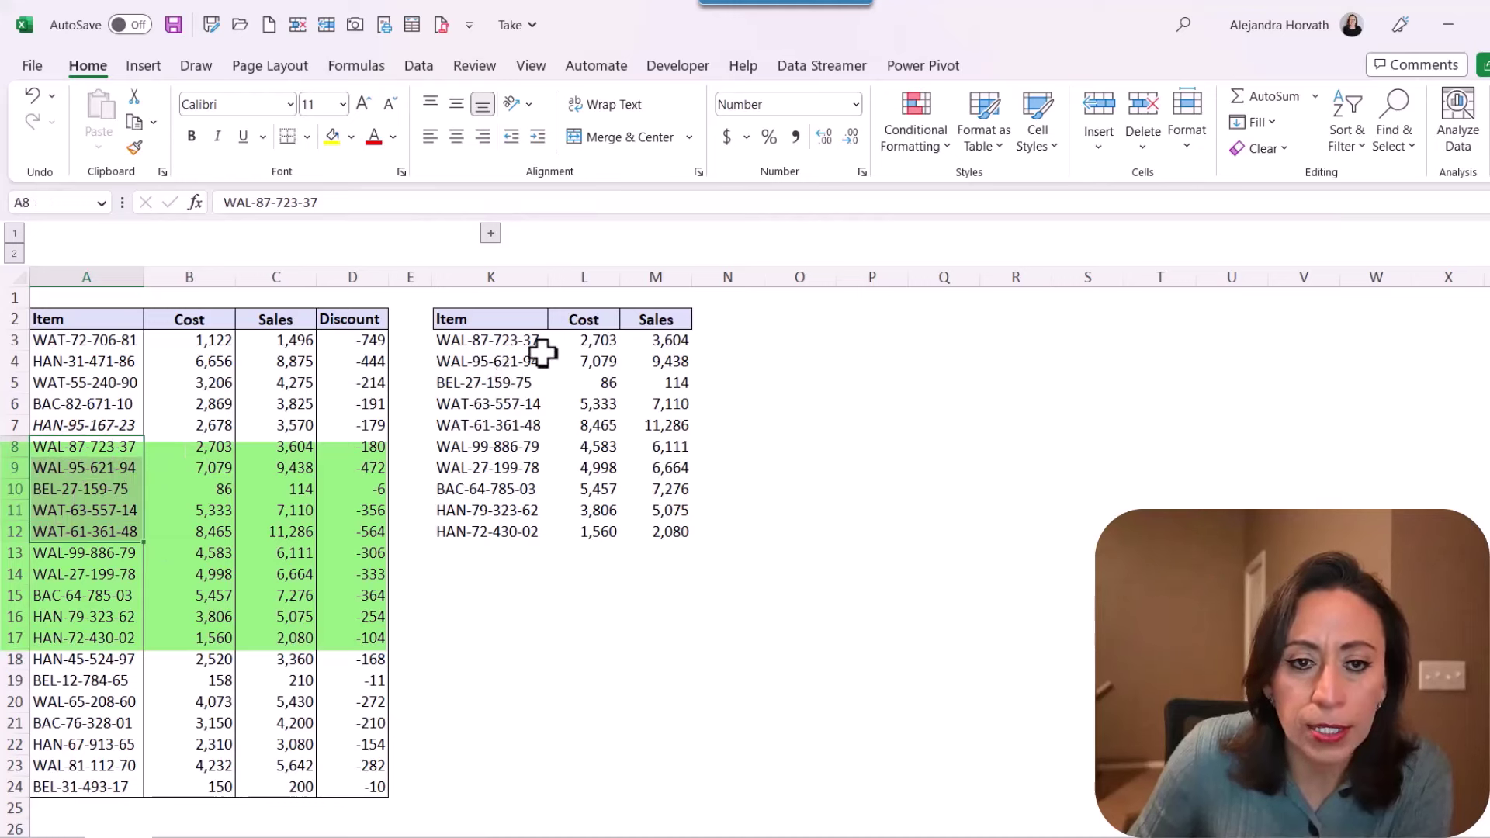
pyautogui.click(478, 339)
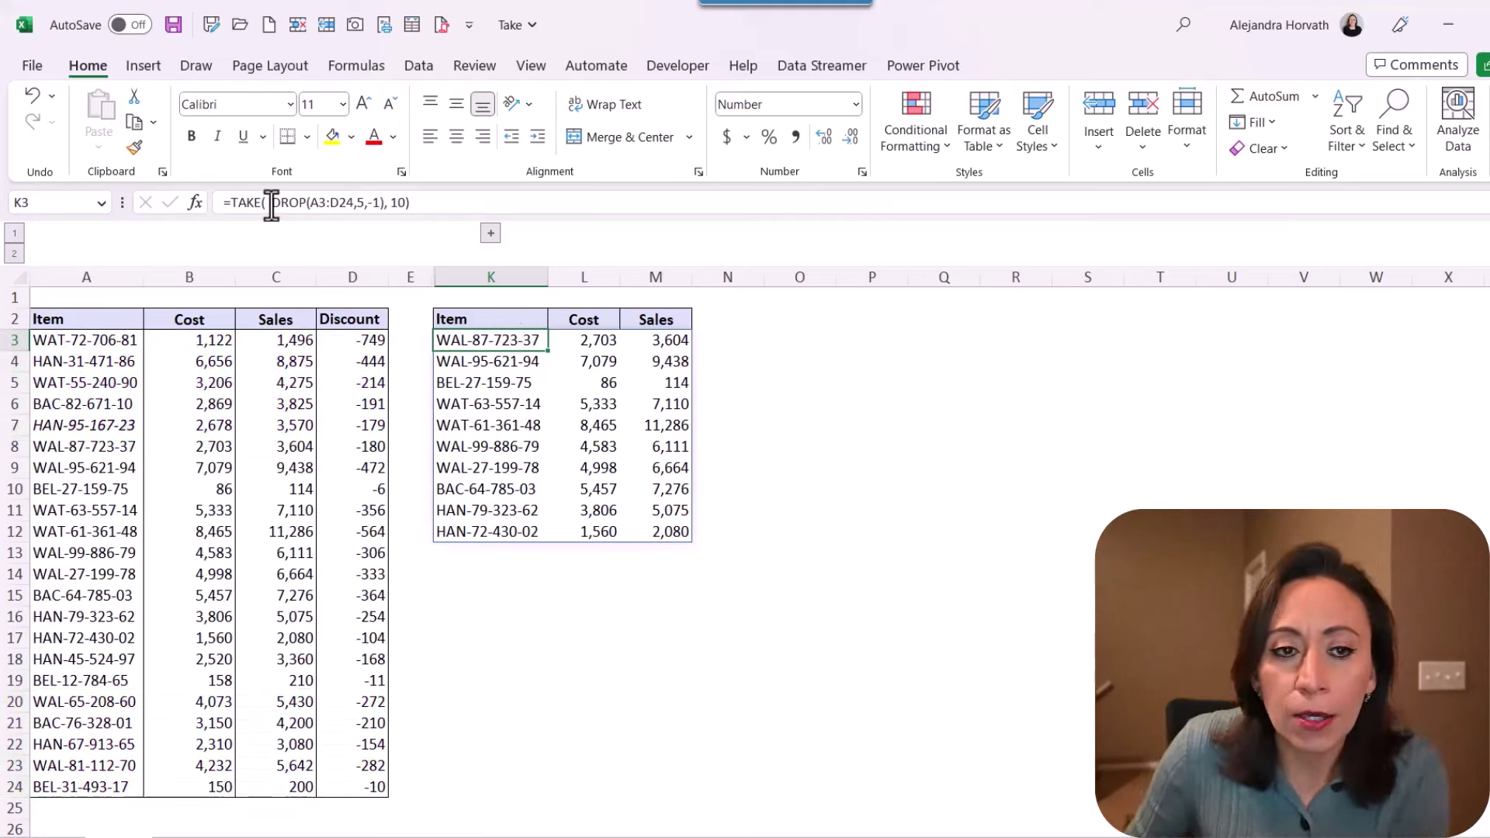
pyautogui.doubleClick(497, 340)
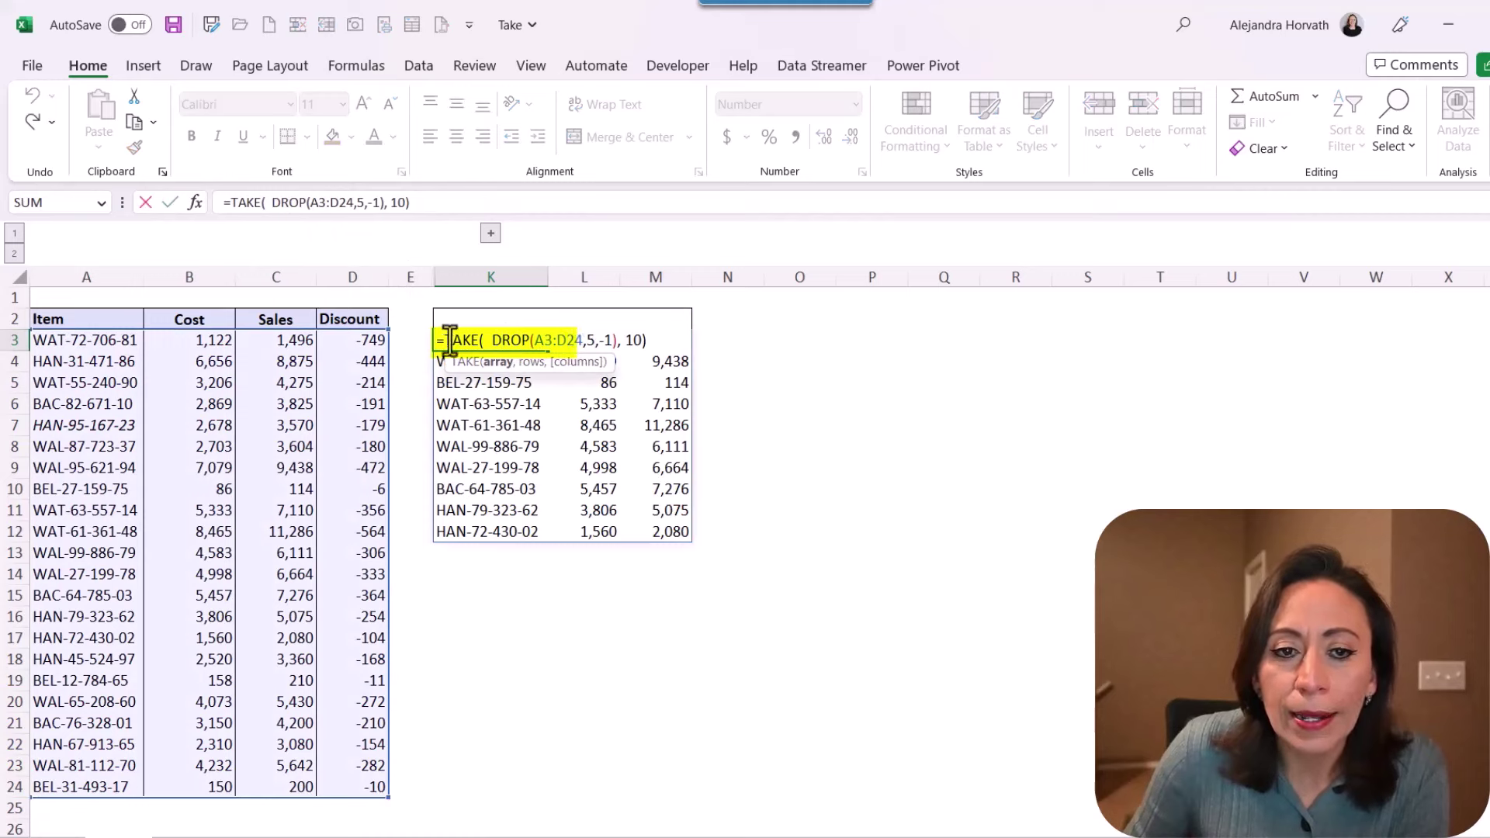
pyautogui.moveTo(447, 340); pyautogui.dragTo(485, 340)
pyautogui.press('Delete')
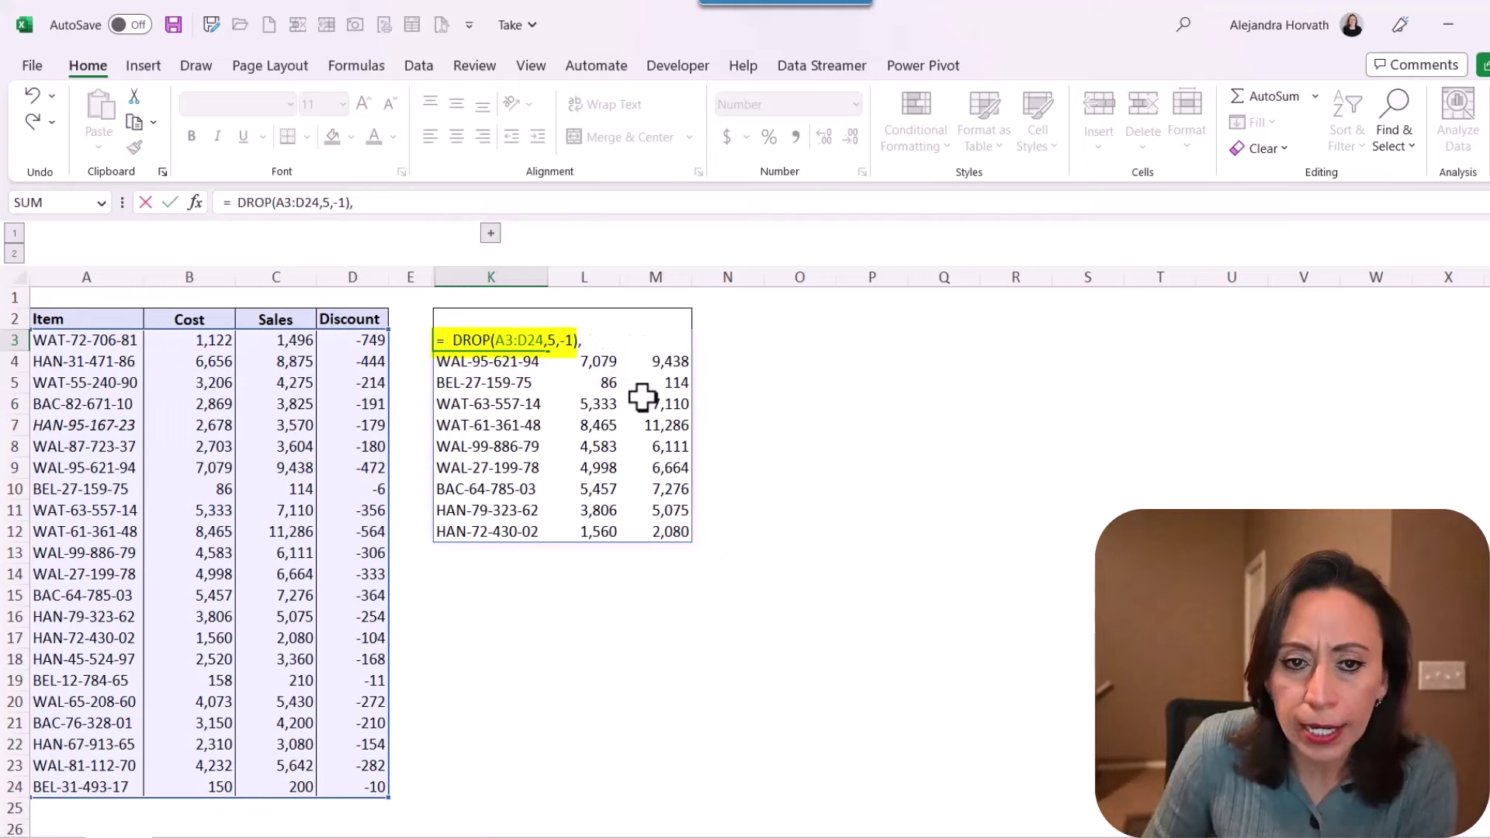
pyautogui.press('Return')
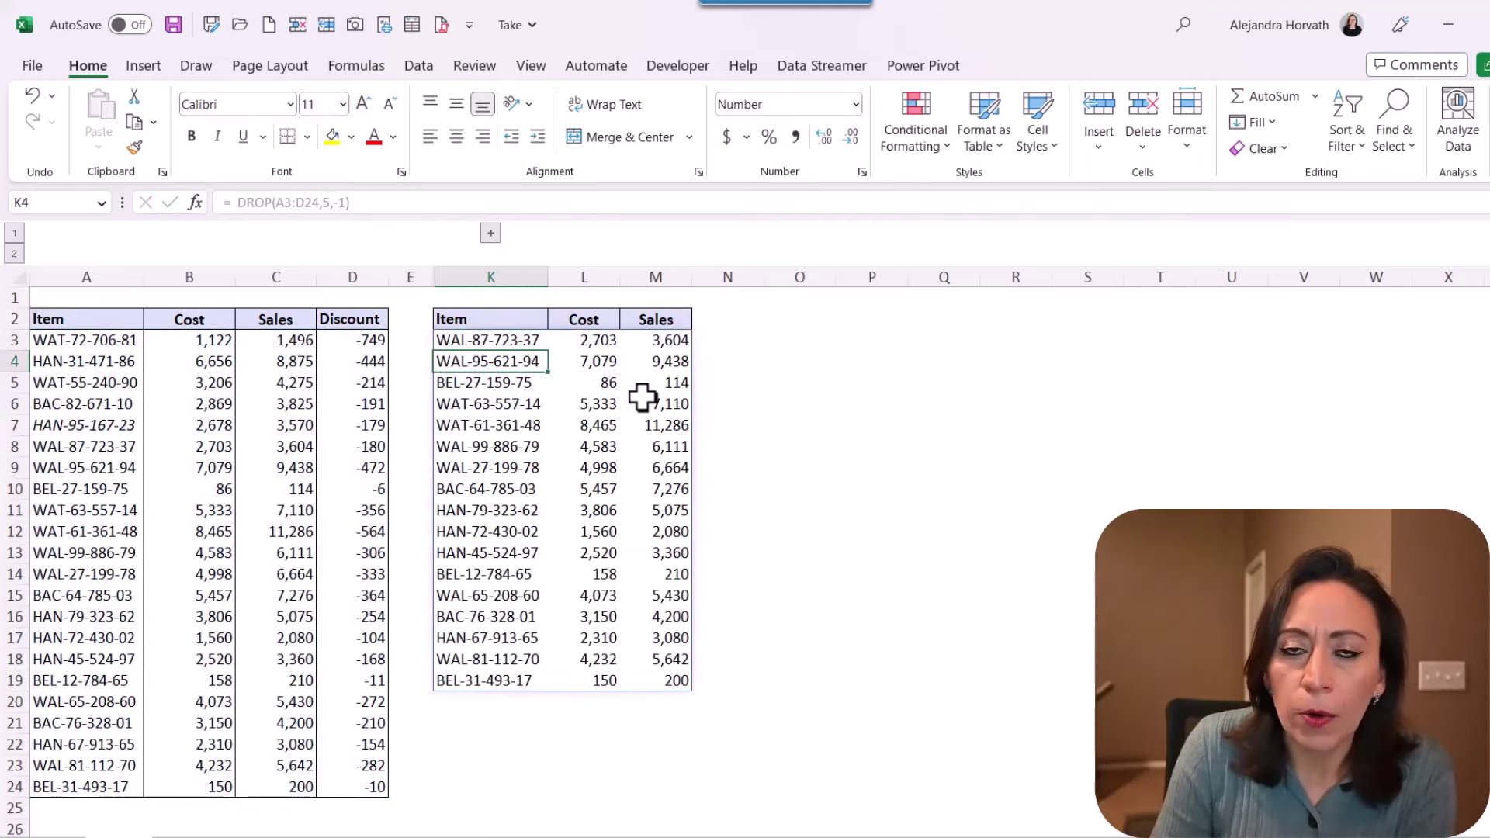
pyautogui.click(486, 340)
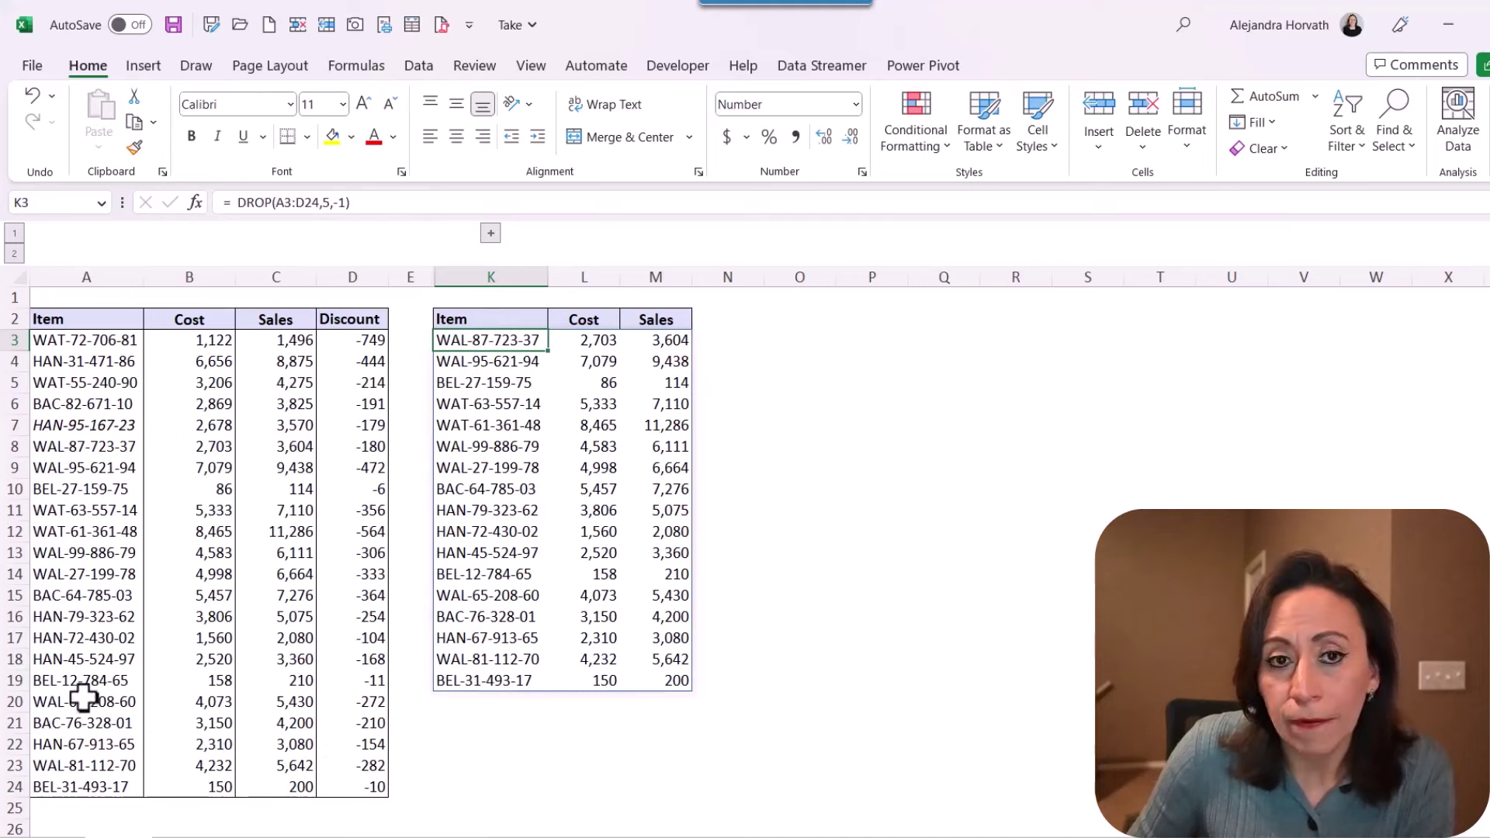
# Change K3 to =DROP(DROP(A3:D24,5,-1),-5), also dropping the last five rows.
pyautogui.click(236, 203)
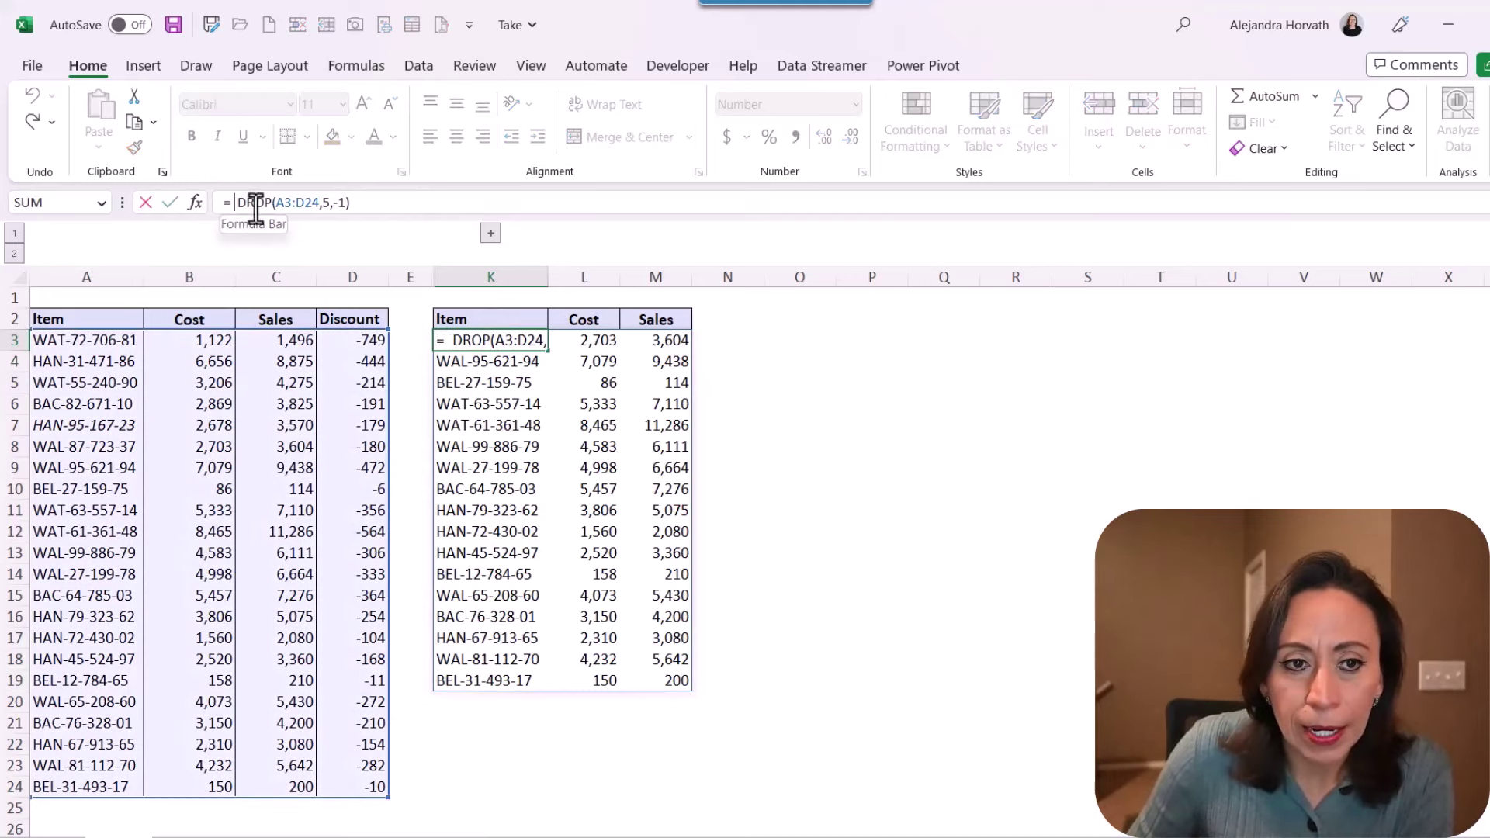
pyautogui.click(492, 335)
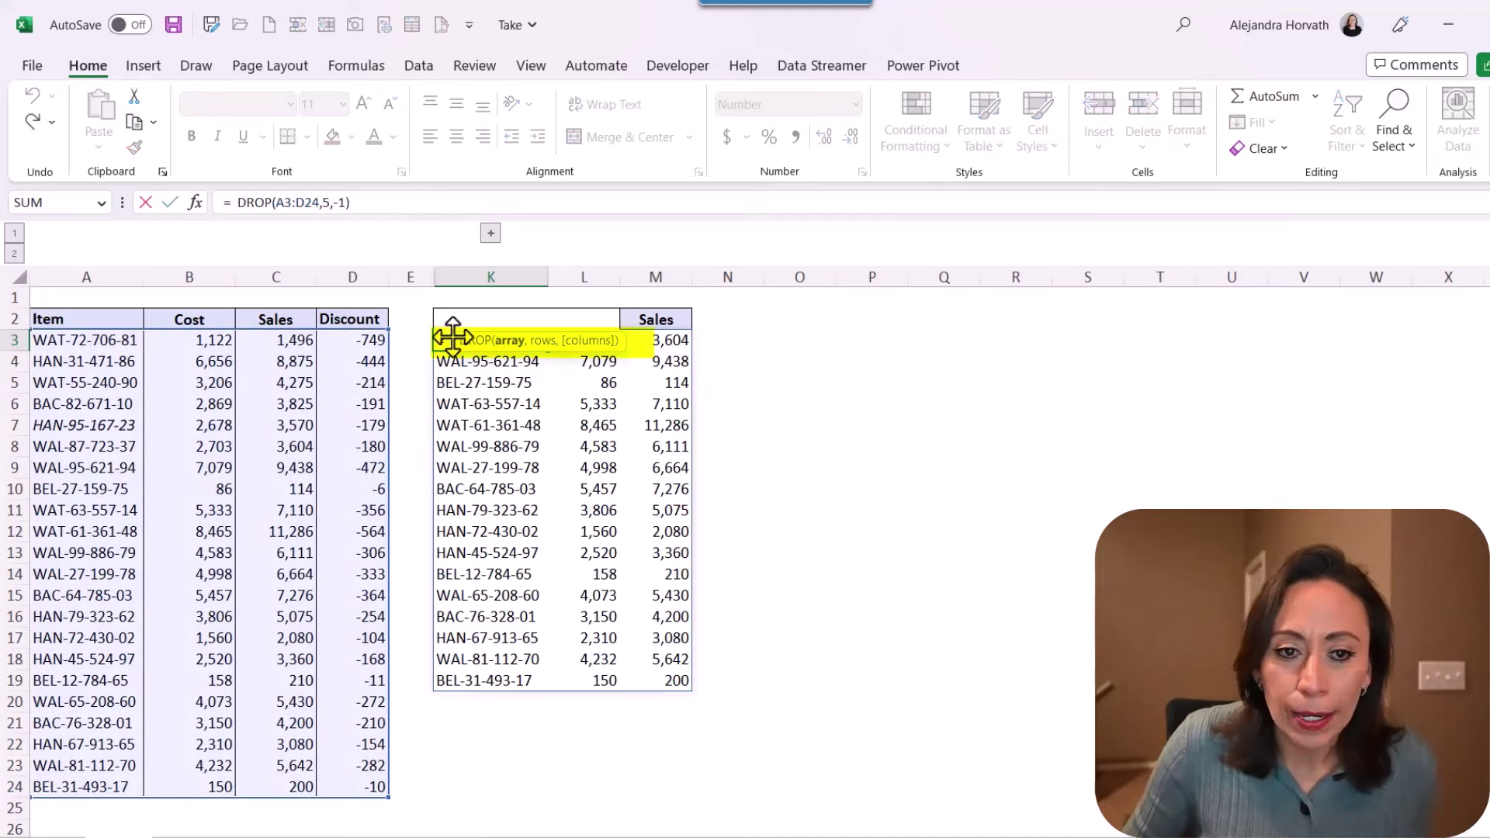
pyautogui.moveTo(527, 337); pyautogui.dragTo(799, 412)
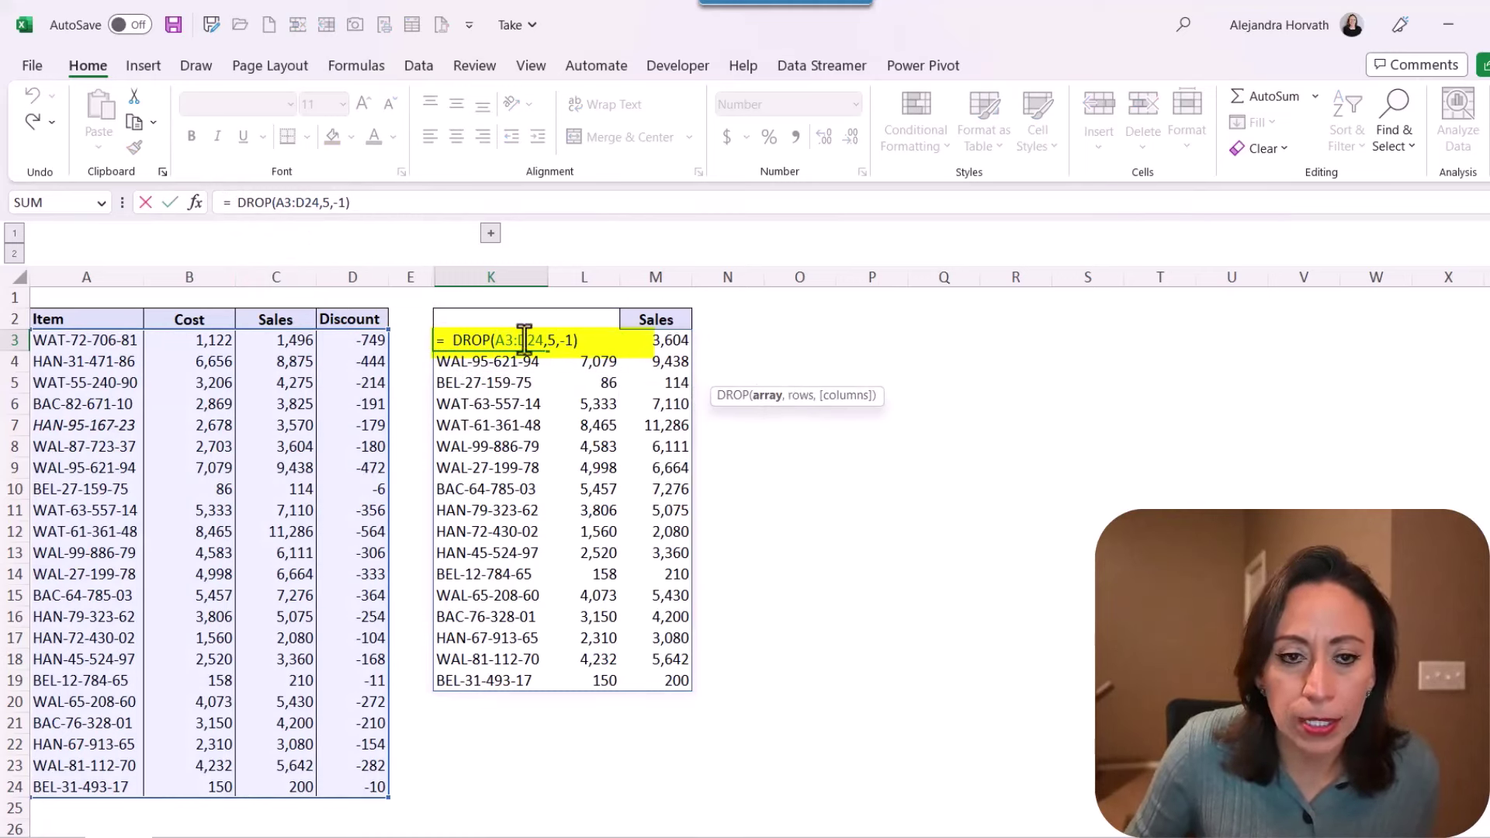
pyautogui.click(466, 341)
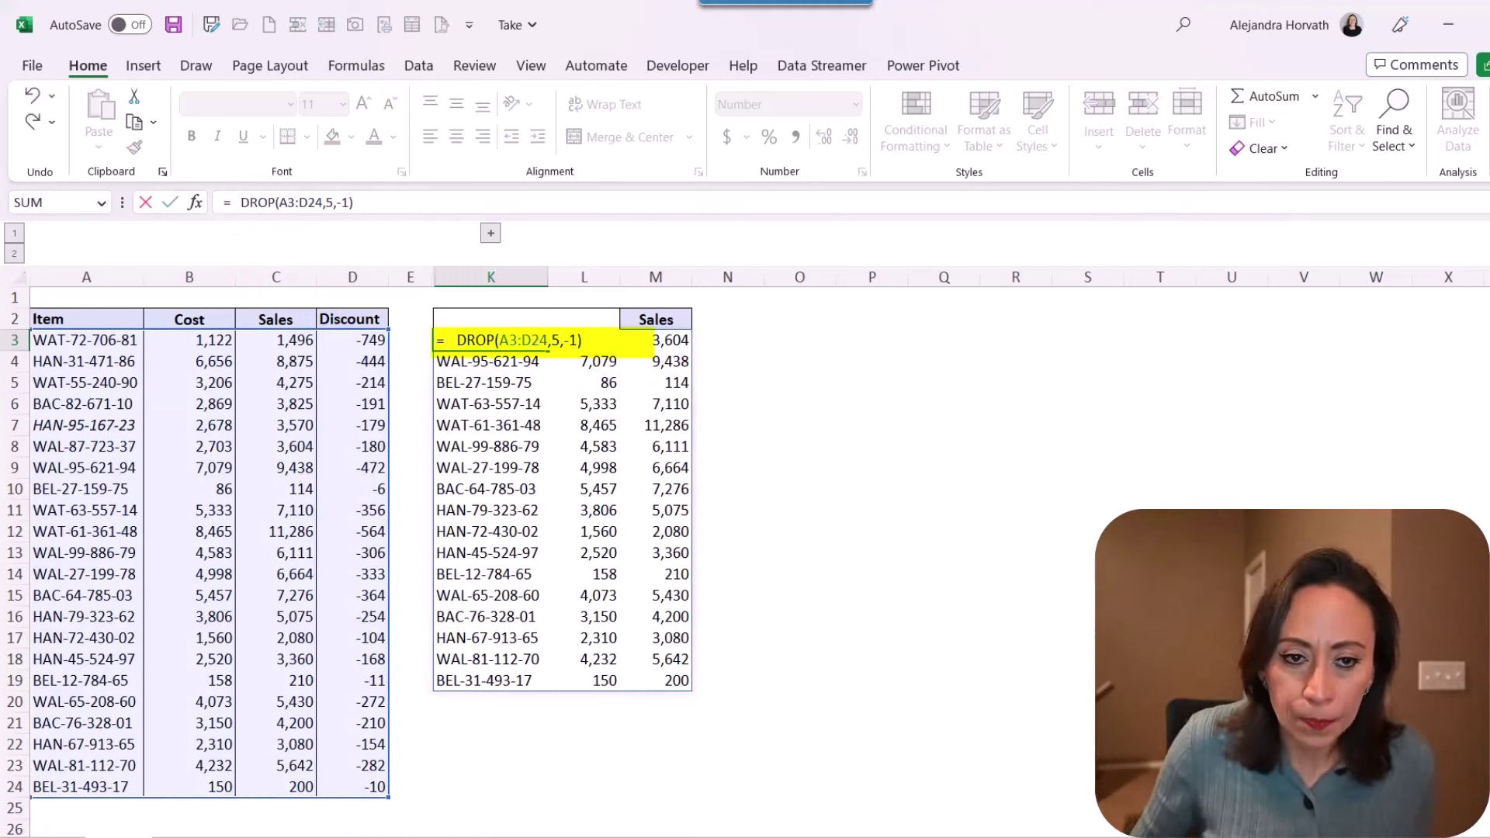
pyautogui.write('drop(')
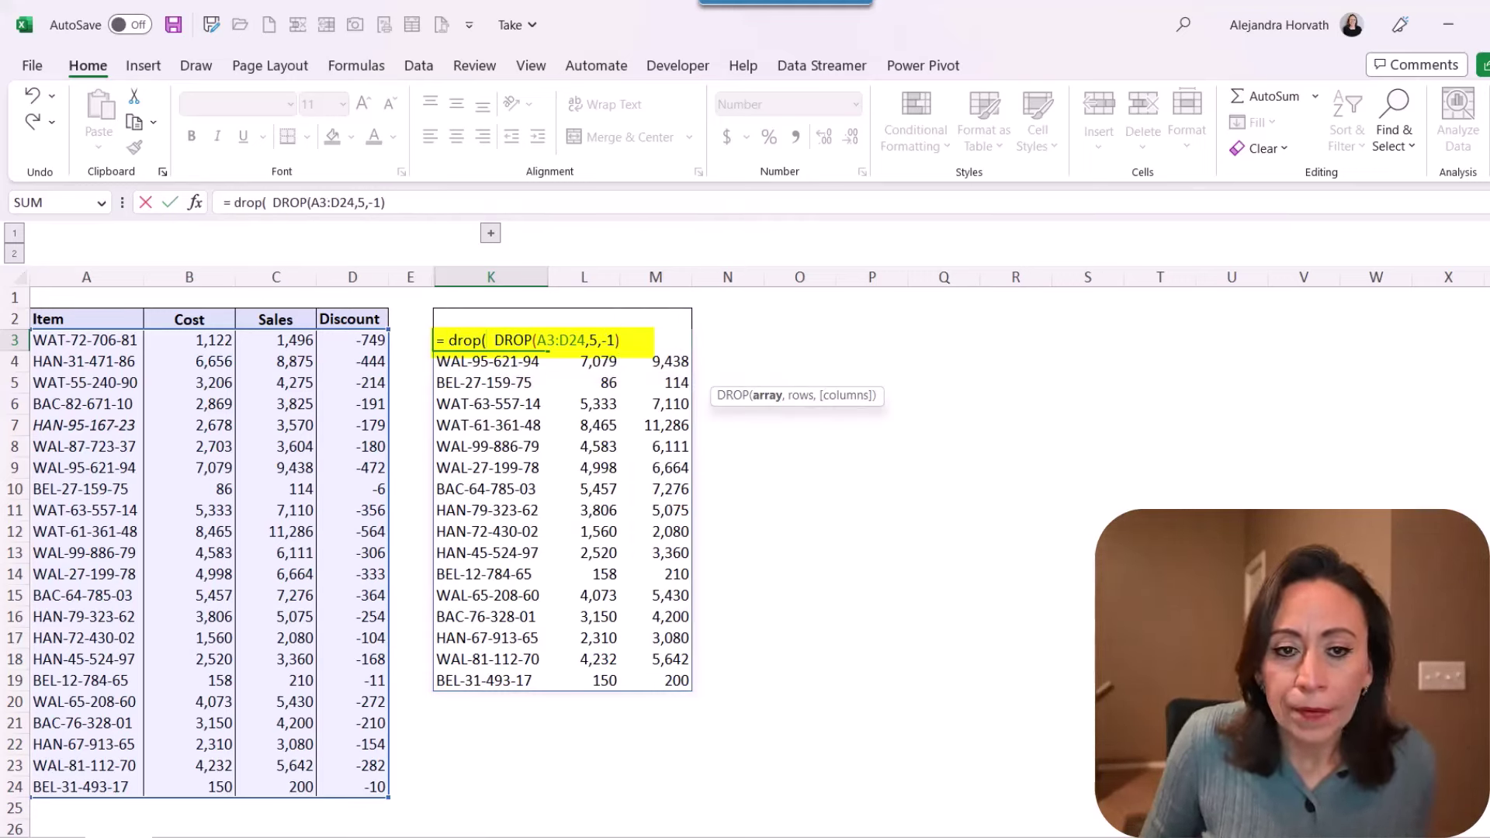
pyautogui.hotkey('shift', 'End')
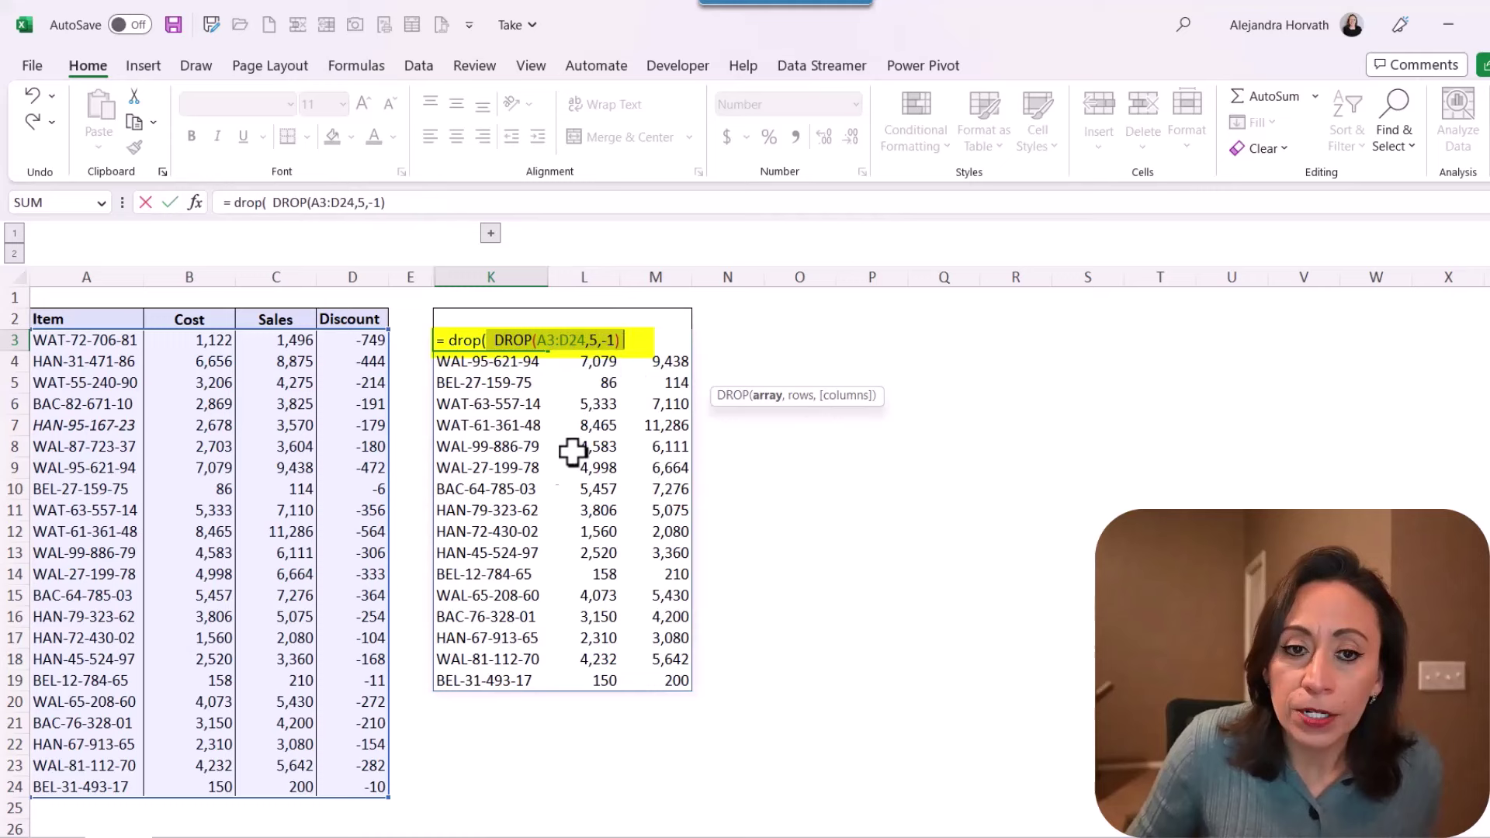
pyautogui.press('Right')
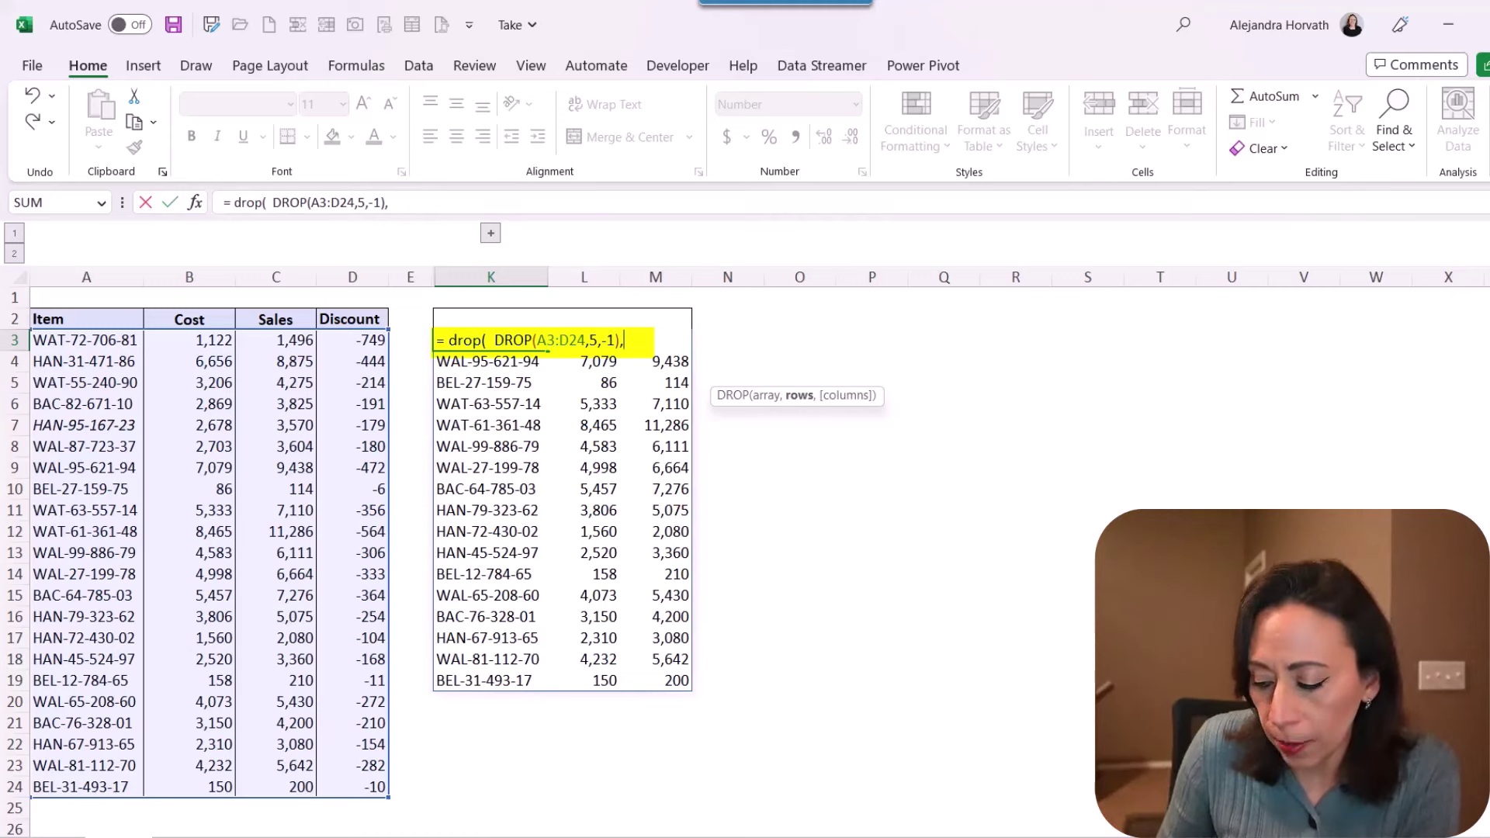
pyautogui.write(')')
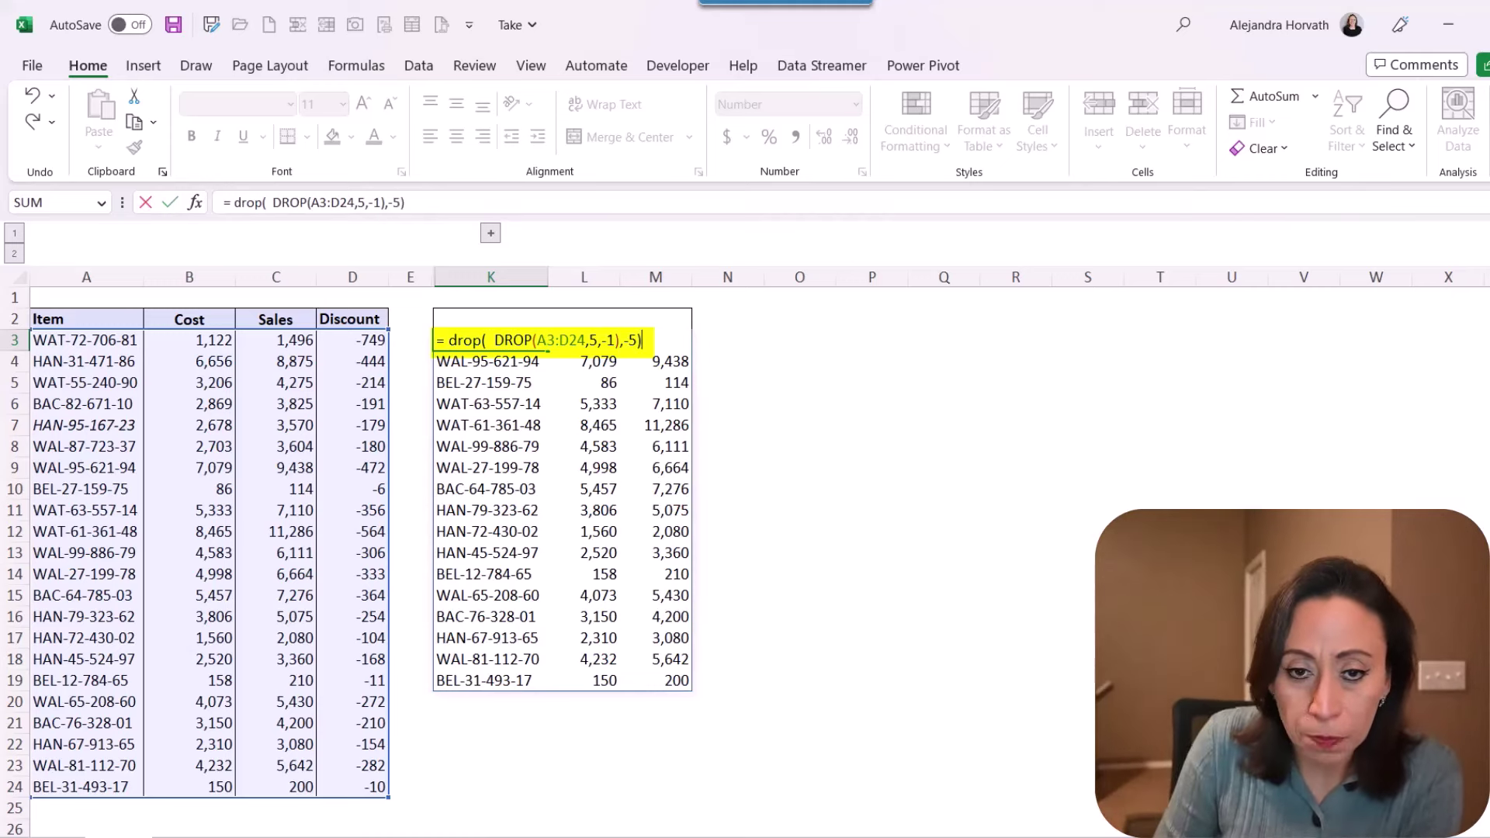
pyautogui.press('Return')
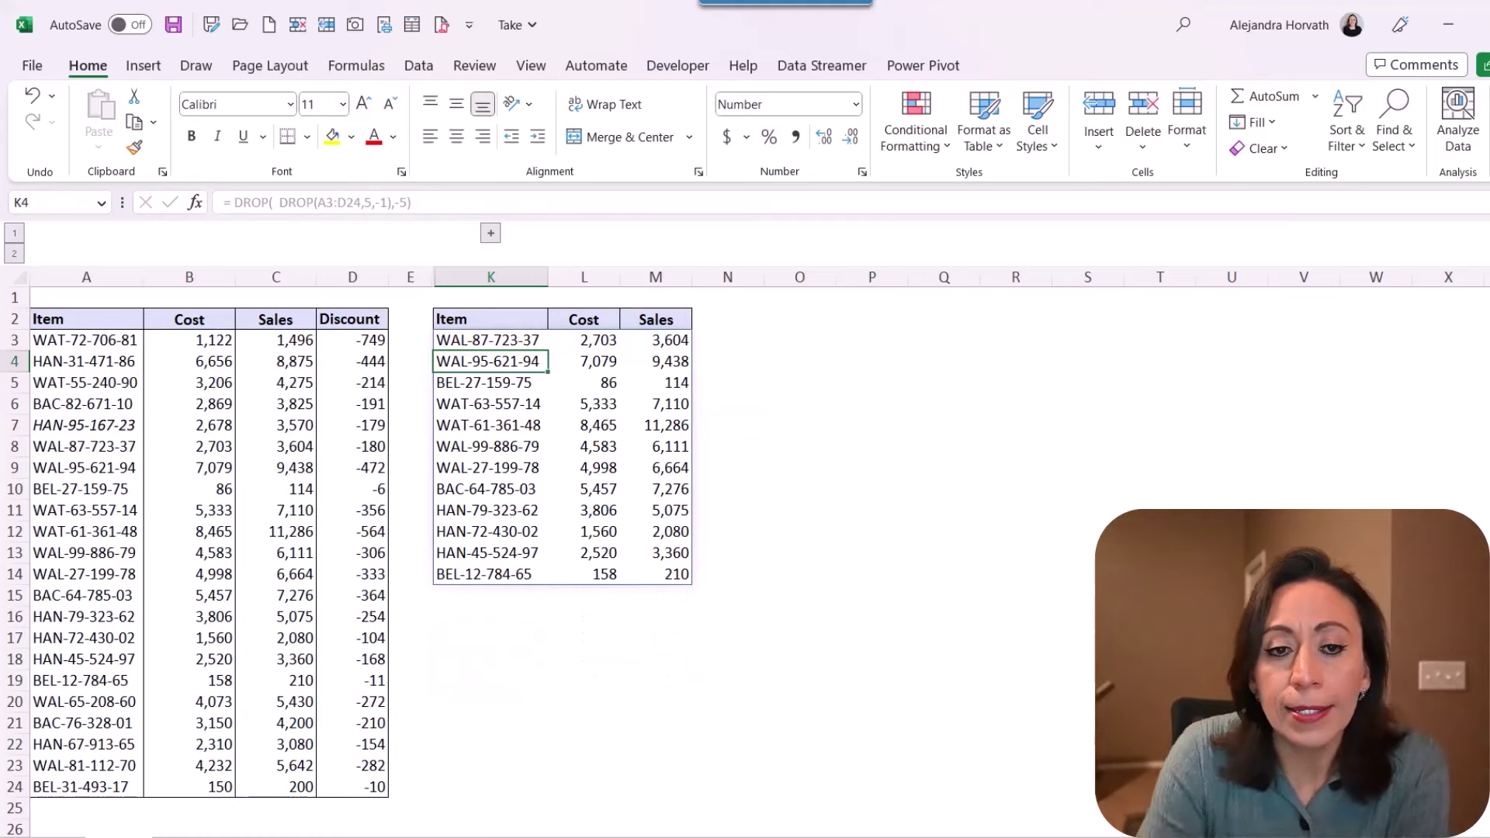
pyautogui.press('Up')
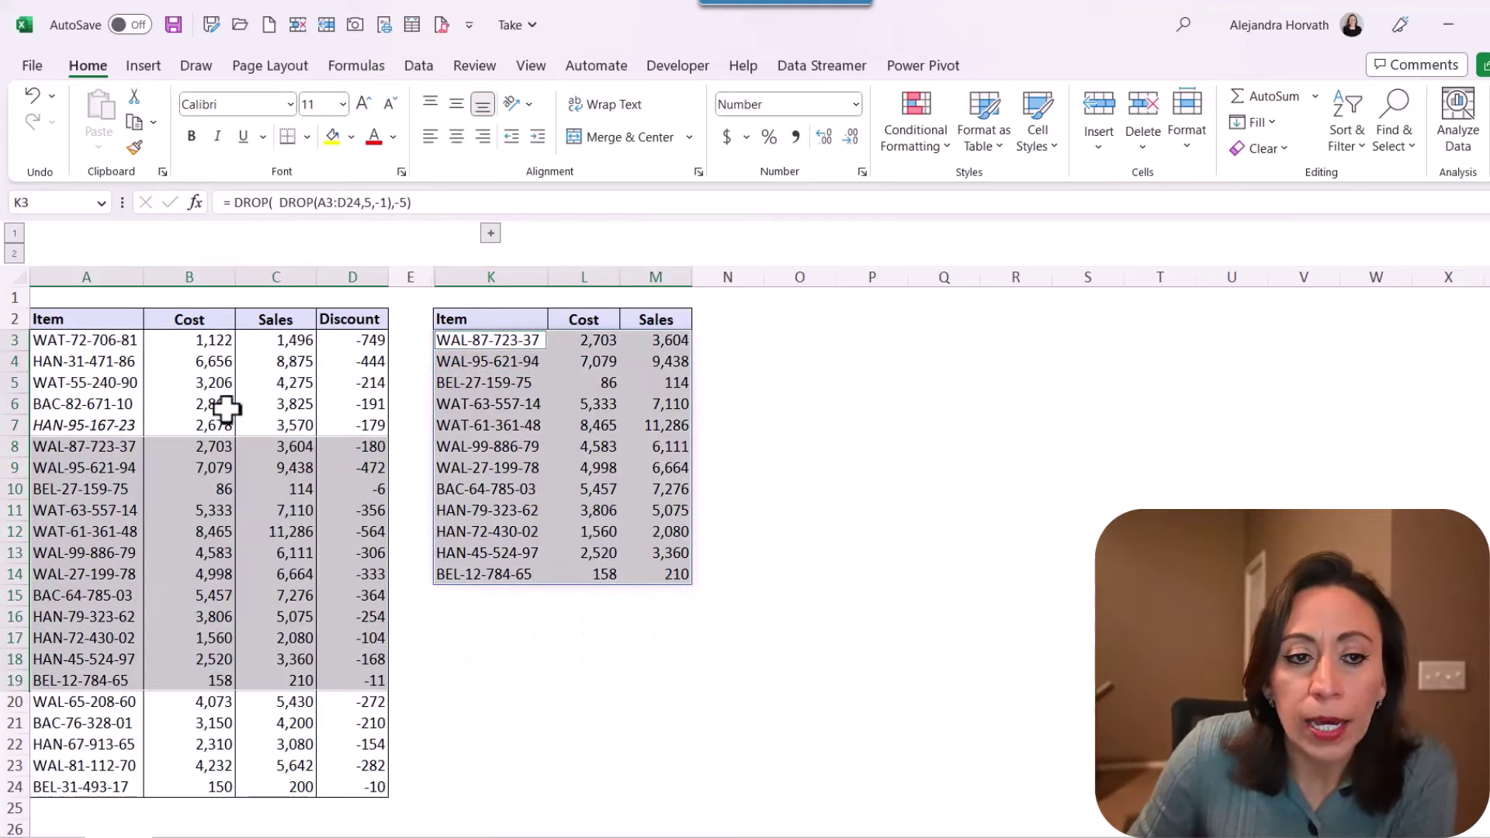